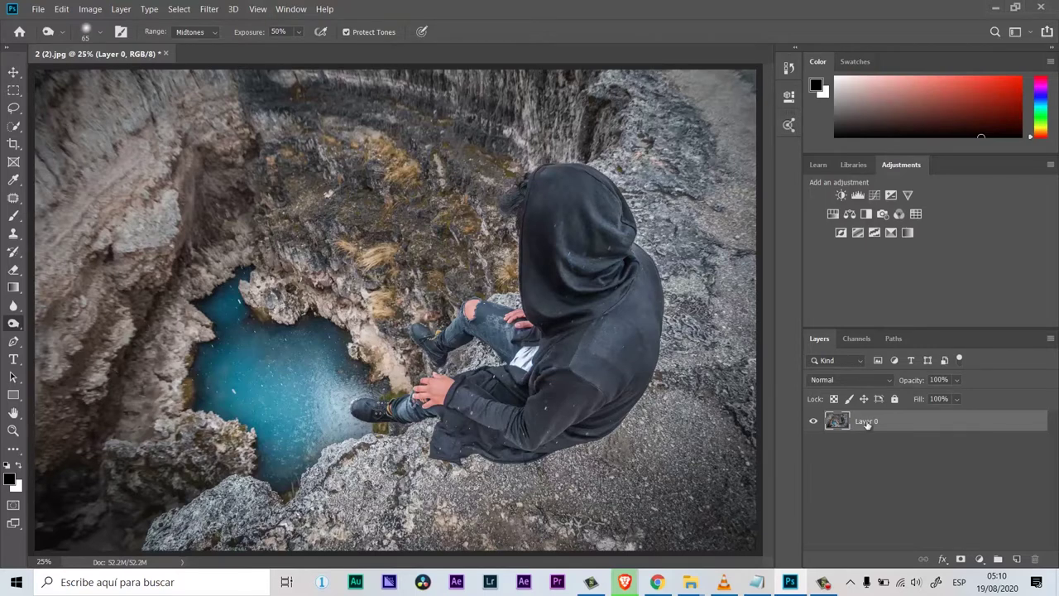
- Duplicate the photo layer so 'Layer 0 copy' sits above Layer 0
left_click_drag(867, 423, 860, 445, "alt")
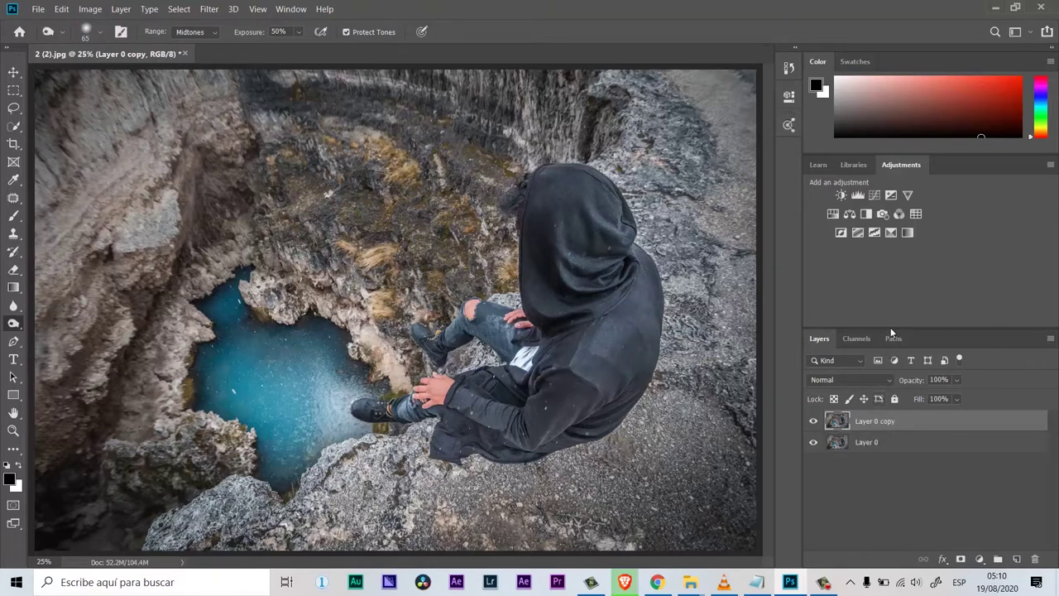
- Add a Curves 1 adjustment layer with its curve pulled down to darken the photo
left_click(875, 195)
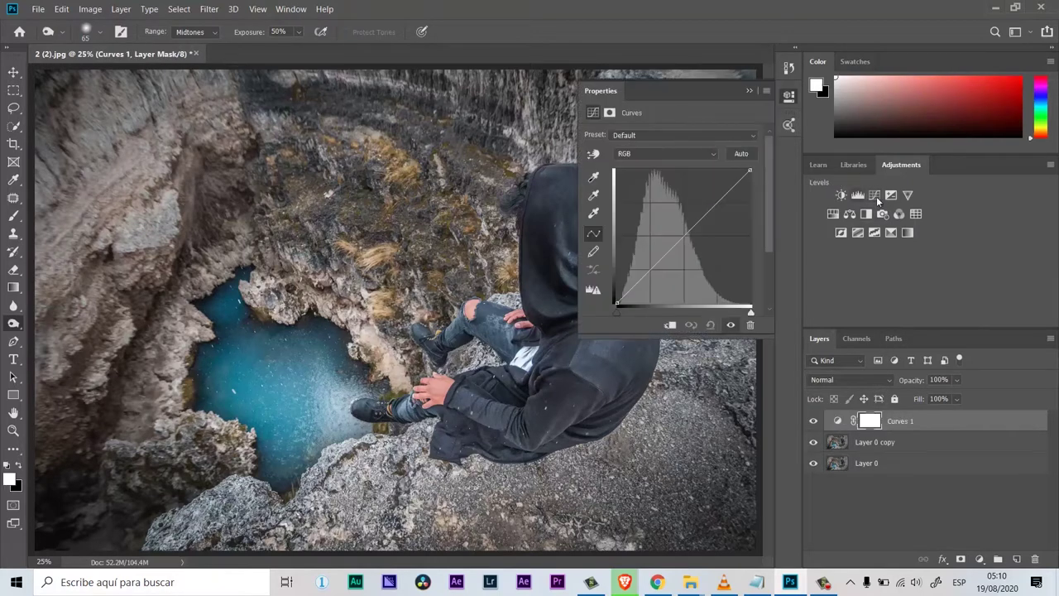
left_click_drag(687, 232, 695, 248)
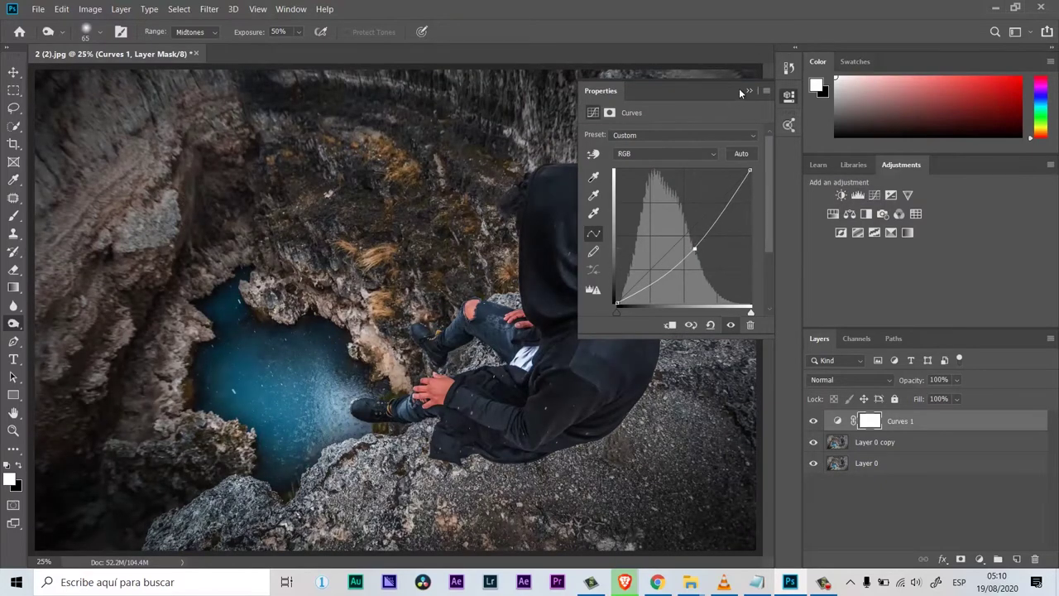
left_click(750, 91)
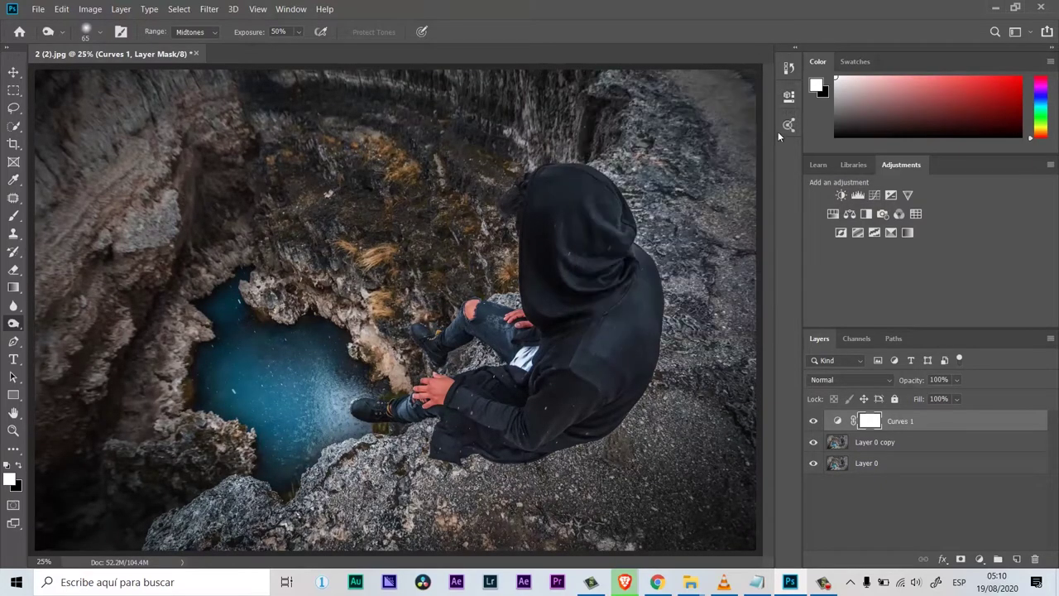
- Add a brightening Curves 2 layer and invert its mask to black
left_click(874, 194)
left_click_drag(672, 248, 671, 226)
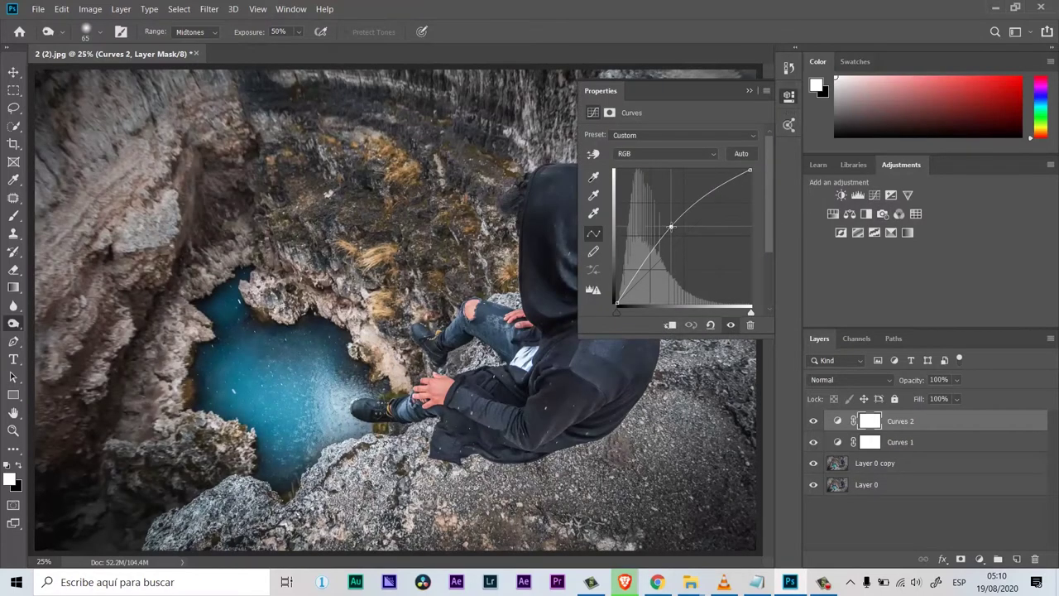
left_click(749, 91)
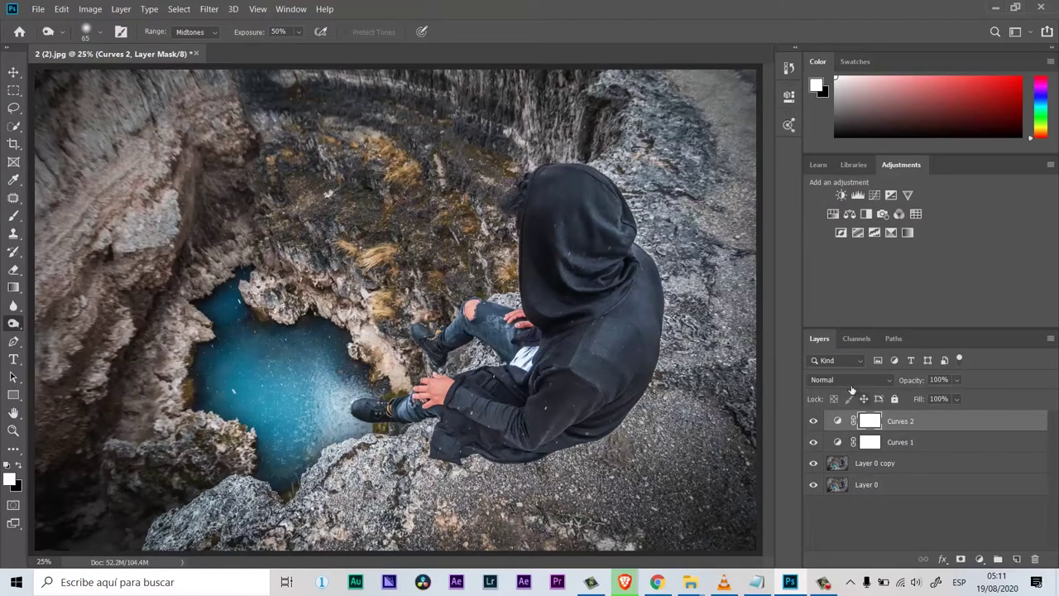
key("ctrl+i")
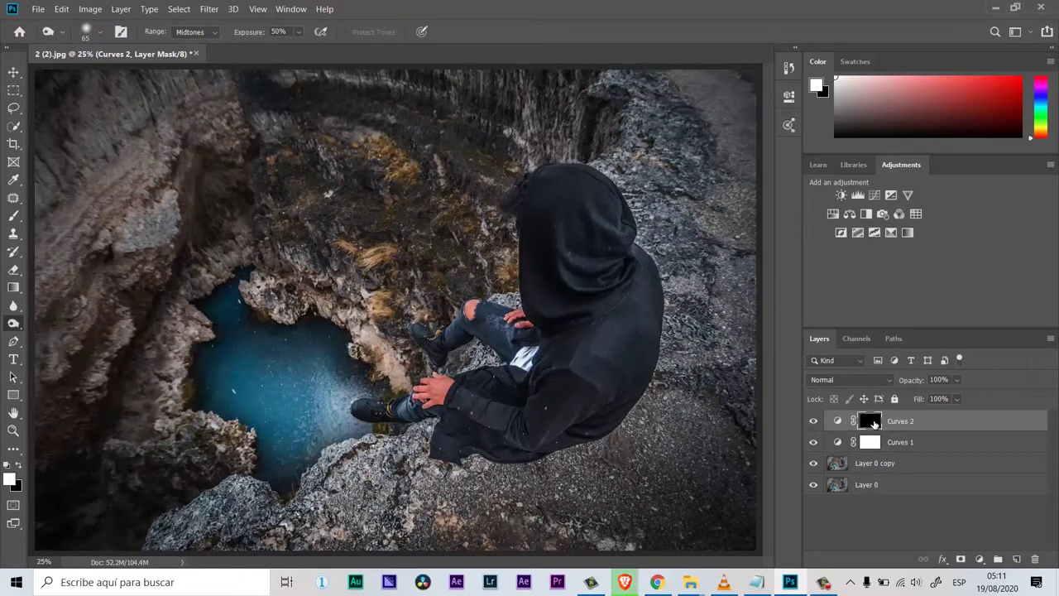
- Invert the darkening Curves 1 layer's mask to black, ready for brush painting
left_click(871, 442)
key("ctrl+i")
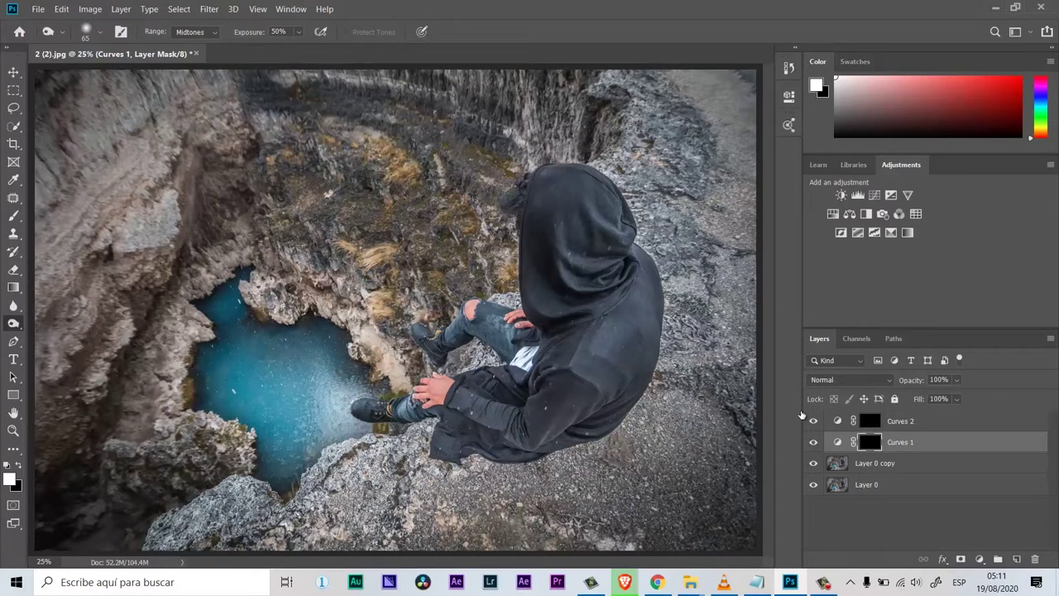
key("b")
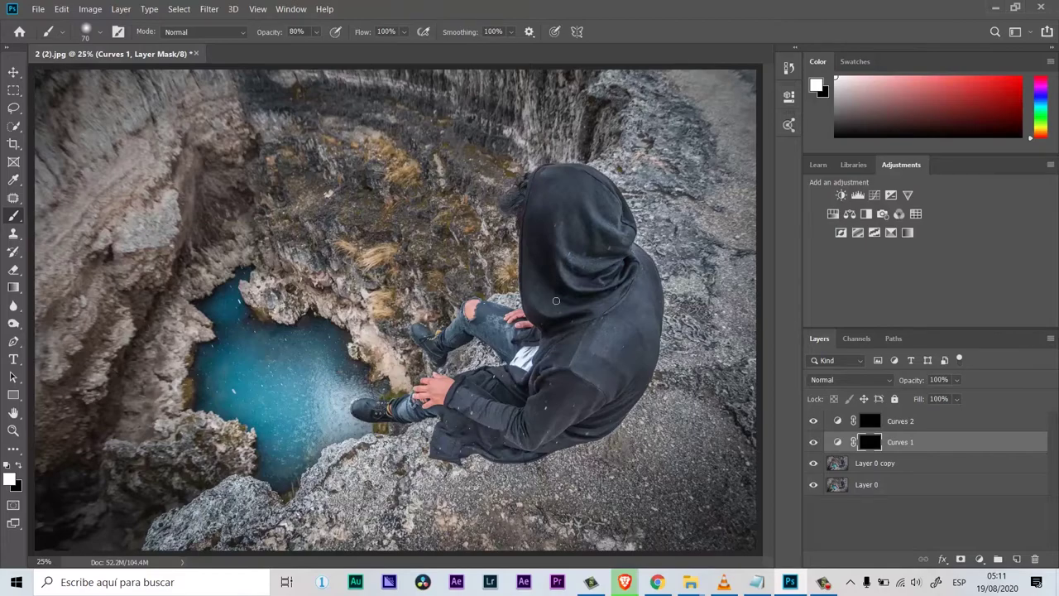
- Zoom the view in and out, then fit the whole image on screen
scroll(559, 293, "up", 3)
scroll(587, 213, "up", 2)
scroll(575, 284, "up", 2)
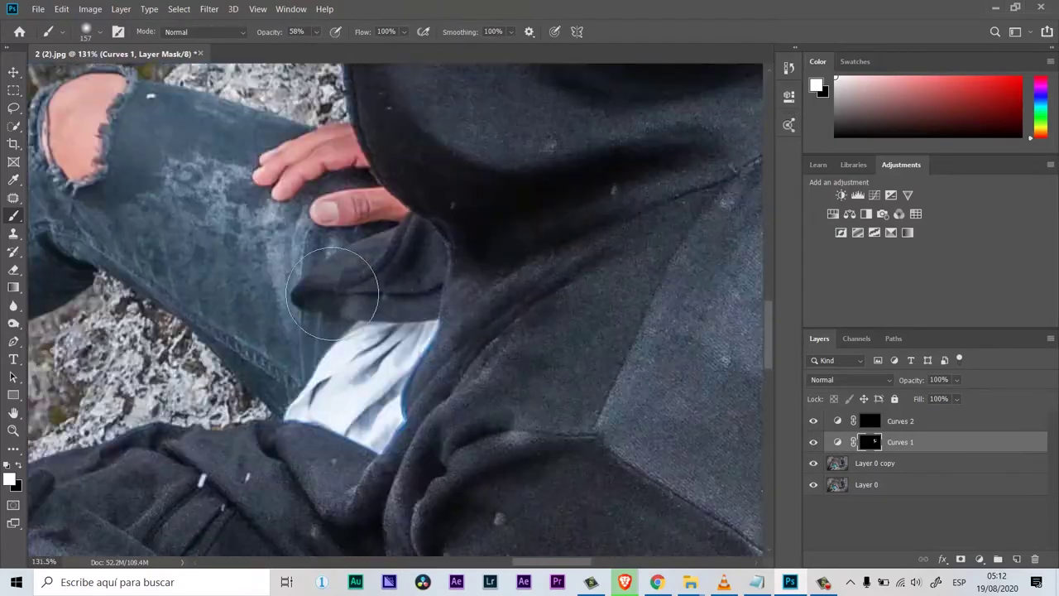
scroll(452, 326, "up", 1)
scroll(451, 326, "down", 2)
scroll(451, 326, "down", 1)
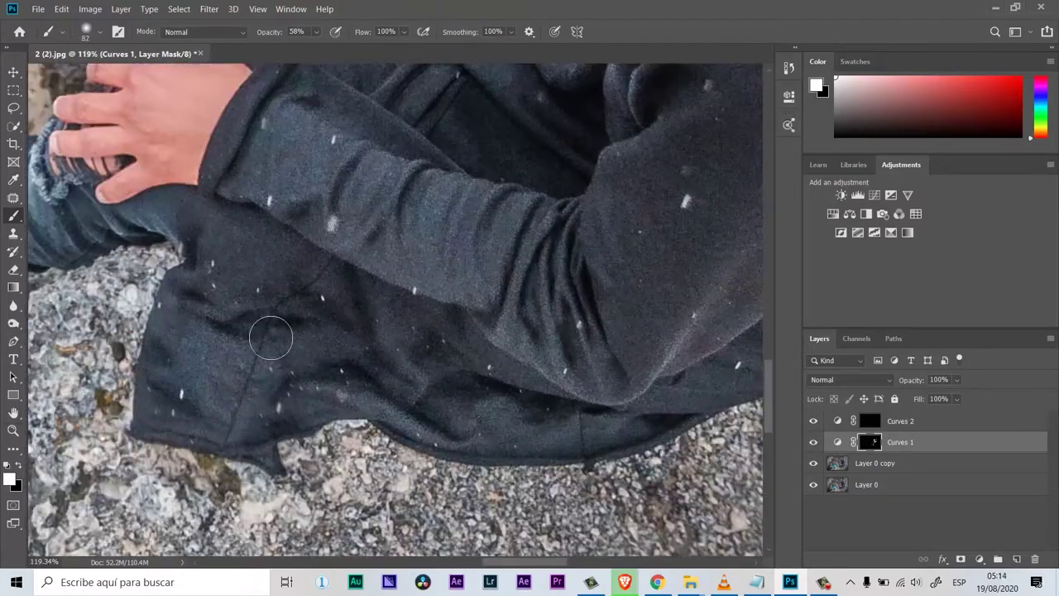
scroll(348, 323, "up", 2)
scroll(379, 258, "up", 2)
scroll(483, 314, "down", 2)
scroll(483, 315, "up", 3)
scroll(472, 294, "down", 3)
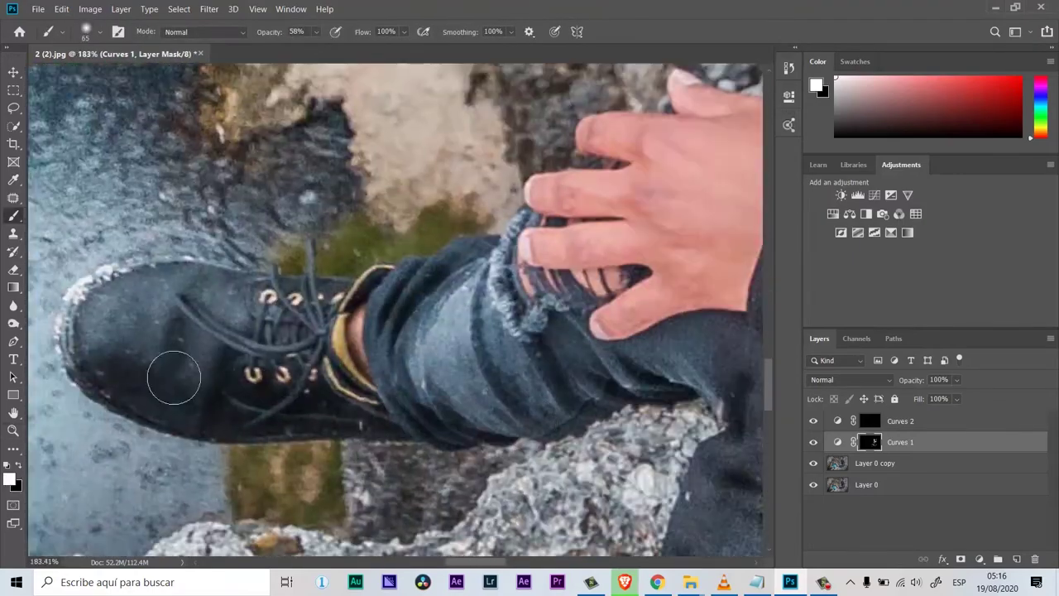
key("ctrl+0")
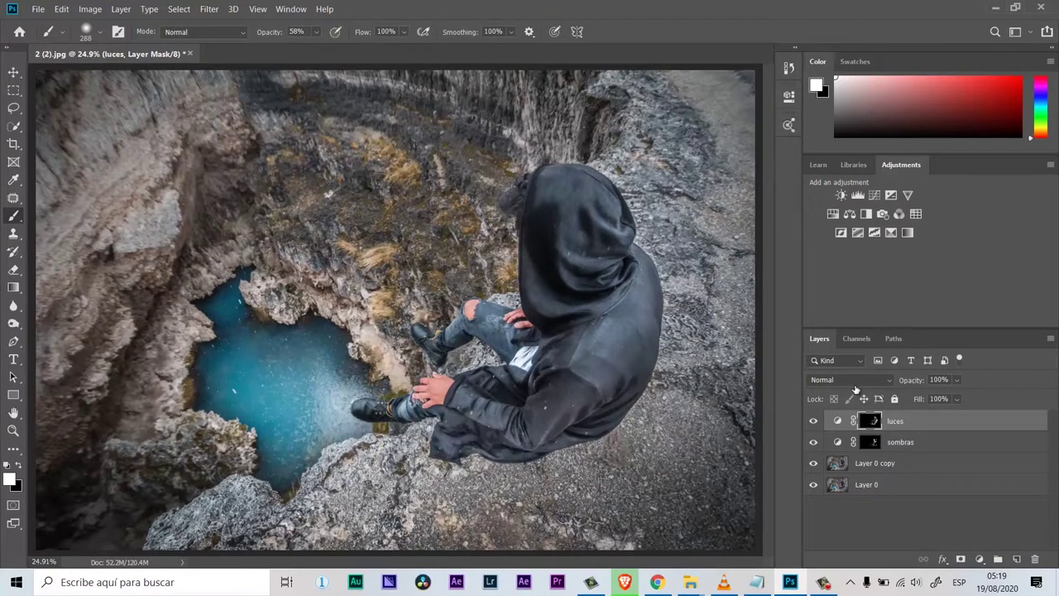
- Paint light onto the hooded figure's hood in the luces mask
key("z")
left_click_drag(583, 226, 623, 257)
key("b")
mouse_move(596, 322)
left_mouse_down()
mouse_move(551, 307)
mouse_move(597, 306)
mouse_move(579, 311)
left_mouse_up()
key("z")
key("b")
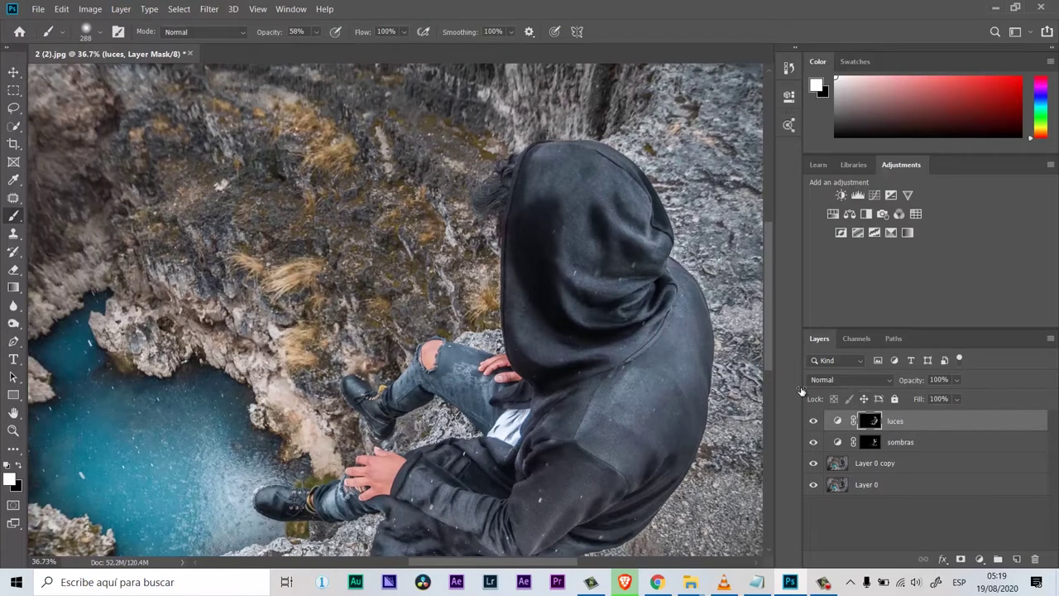
- Lower luces to 68% opacity and sombras slightly, then group both as Group 1
mouse_move(911, 380)
left_mouse_down()
mouse_move(880, 389)
mouse_move(930, 382)
mouse_move(894, 385)
left_mouse_up()
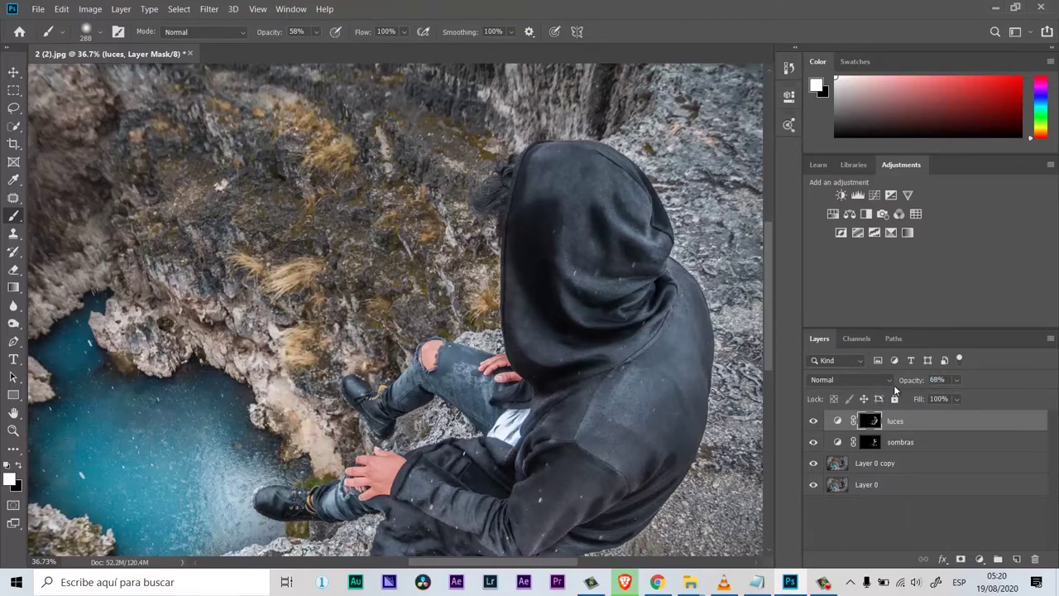
key("alt+bracketleft")
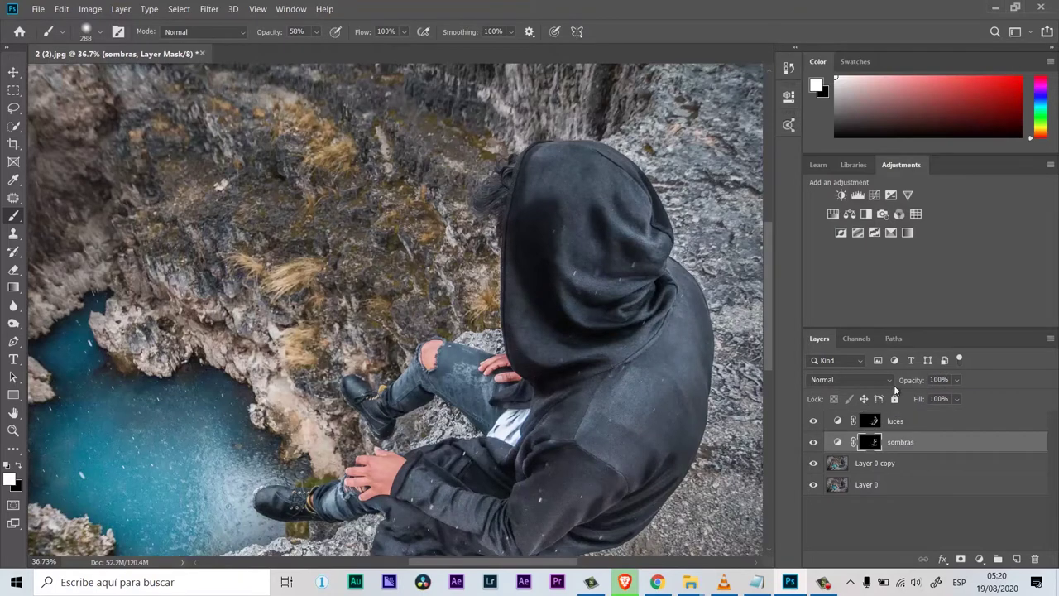
left_click_drag(922, 380, 914, 380)
left_click(896, 420, "ctrl")
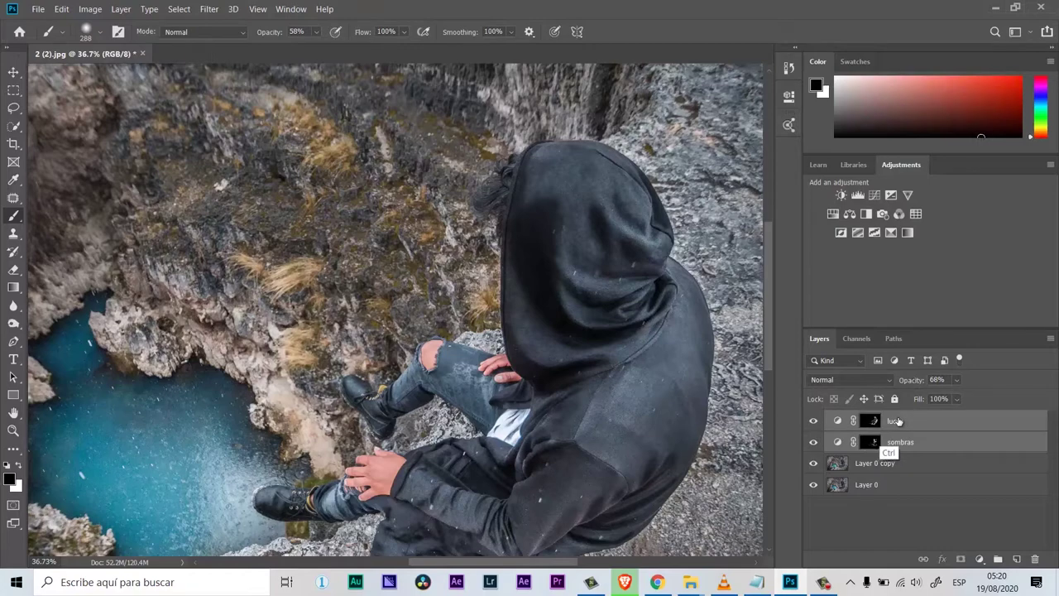
key("ctrl+g")
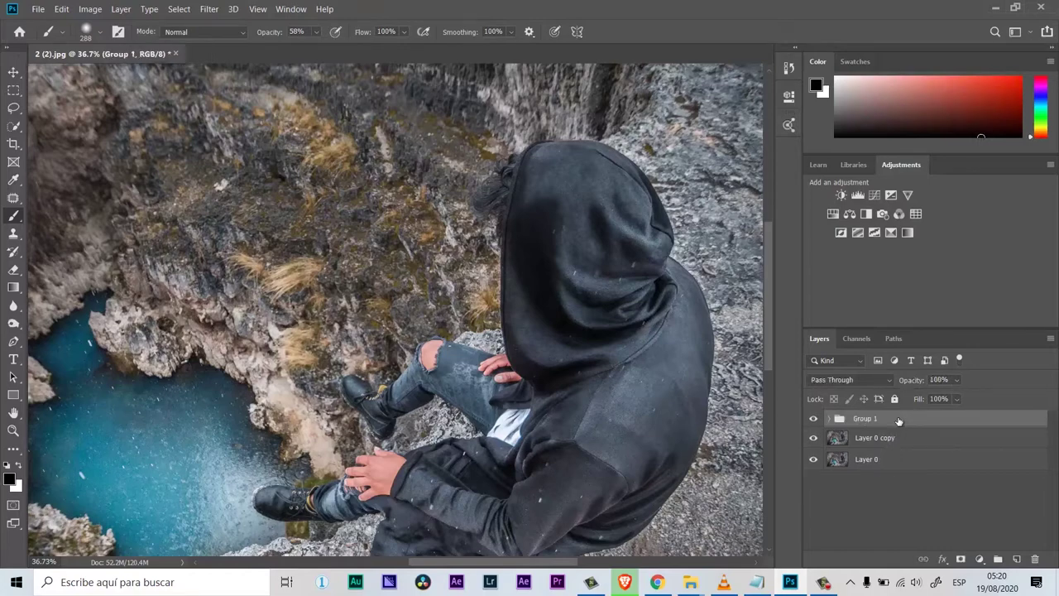
- Toggle Group 1's visibility to compare the photo before and after
left_click(813, 419)
key("z")
left_click_drag(607, 405, 589, 401)
key("b")
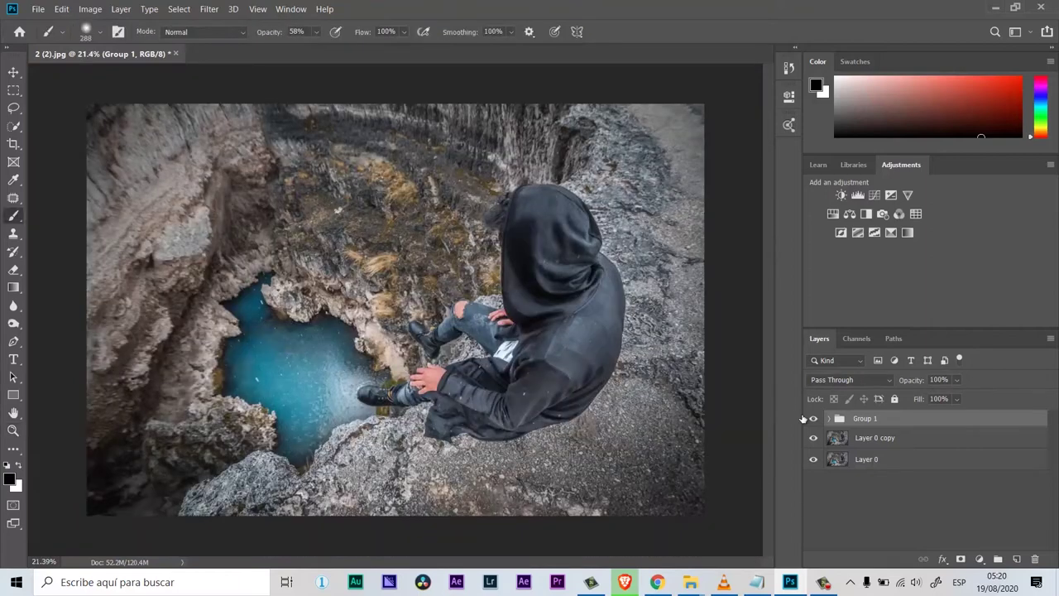
left_click(815, 420)
left_click(816, 419)
left_click(815, 419)
left_click(815, 418)
left_click(815, 419)
- Reduce the luces layer in Group 1 to 44% opacity, checking the hands and boots
left_click(828, 419)
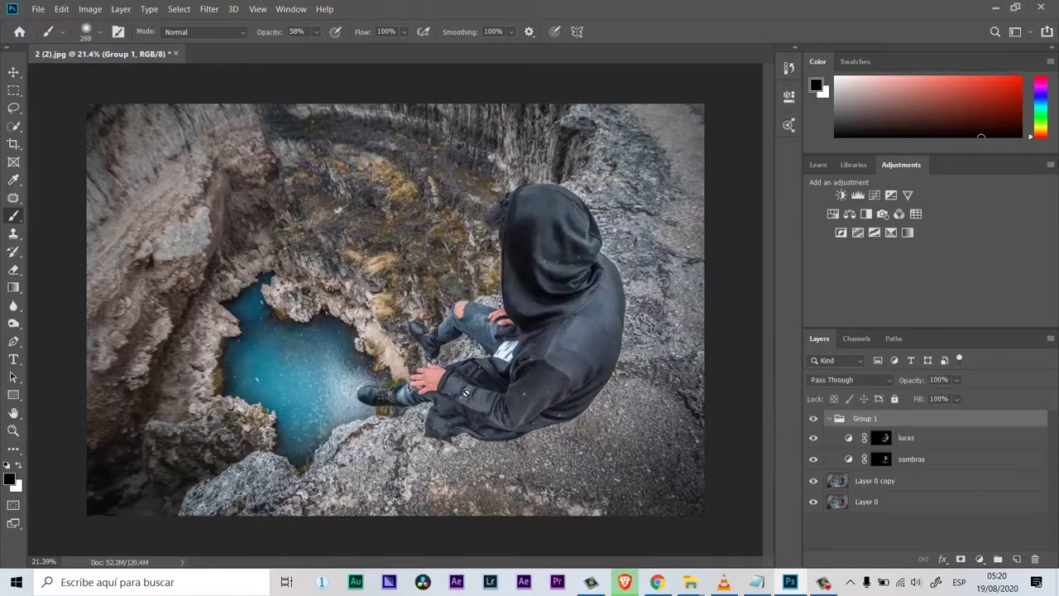
left_click(882, 437)
left_click_drag(911, 381, 900, 389)
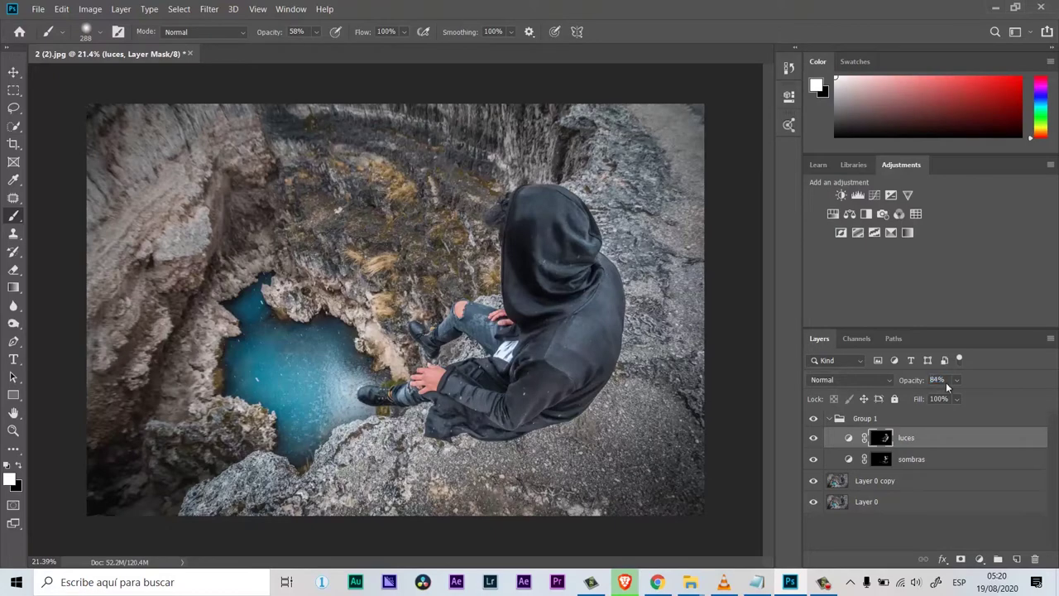
key("z")
mouse_move(451, 389)
left_mouse_down()
mouse_move(494, 399)
mouse_move(447, 399)
left_mouse_up()
key("b")
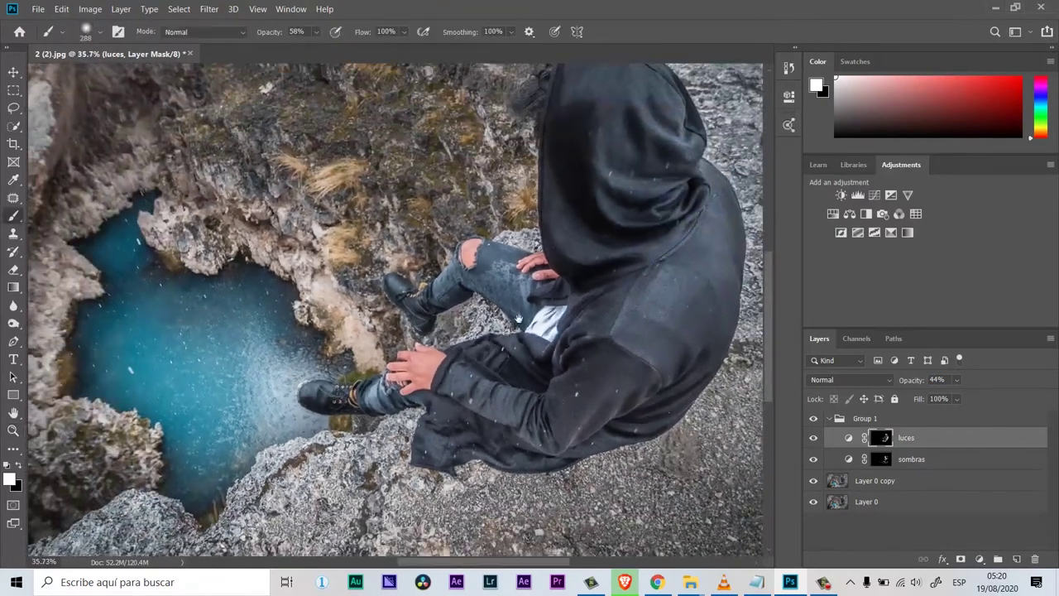
mouse_move(531, 312)
left_mouse_down()
mouse_move(503, 368)
mouse_move(447, 368)
left_mouse_up()
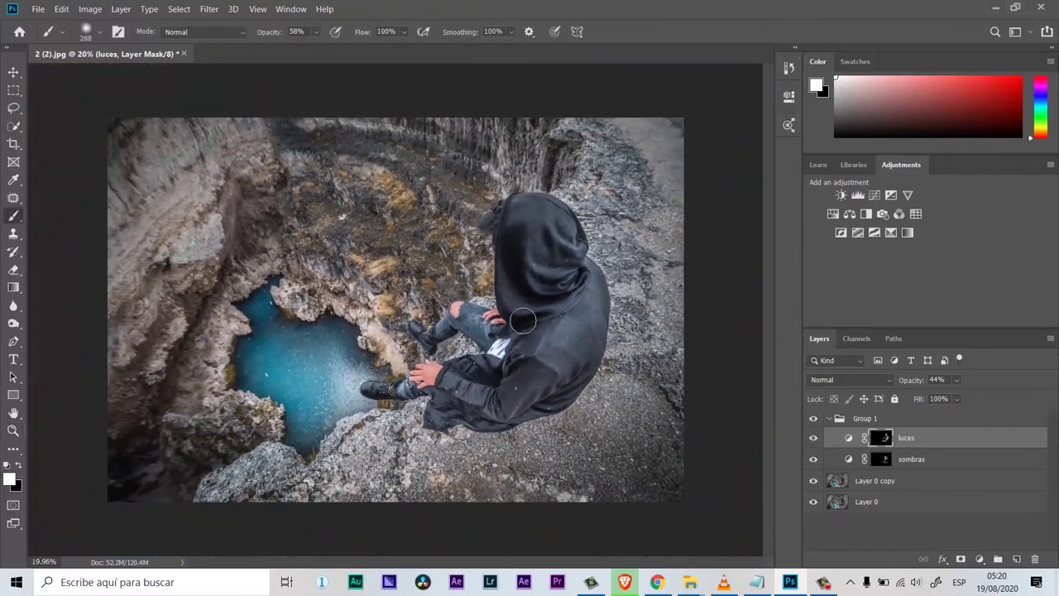
- Collapse and hide Group 1, then clear the layer selection
left_click(829, 418)
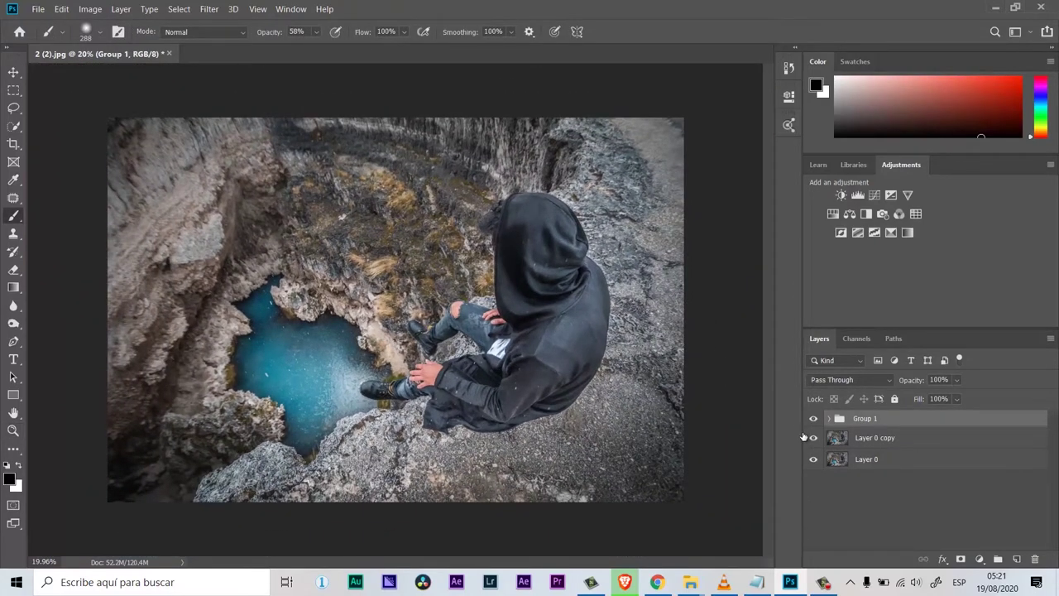
left_click(814, 417)
key("o")
left_click(850, 519)
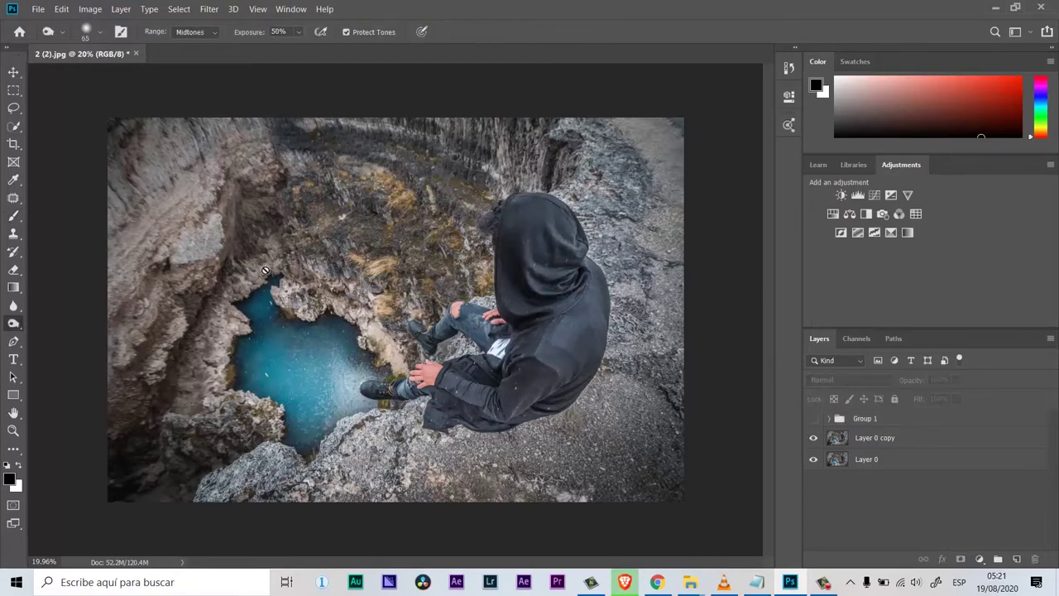
- Dodge the hood on Layer 0 copy to lighten it
right_click(26, 325)
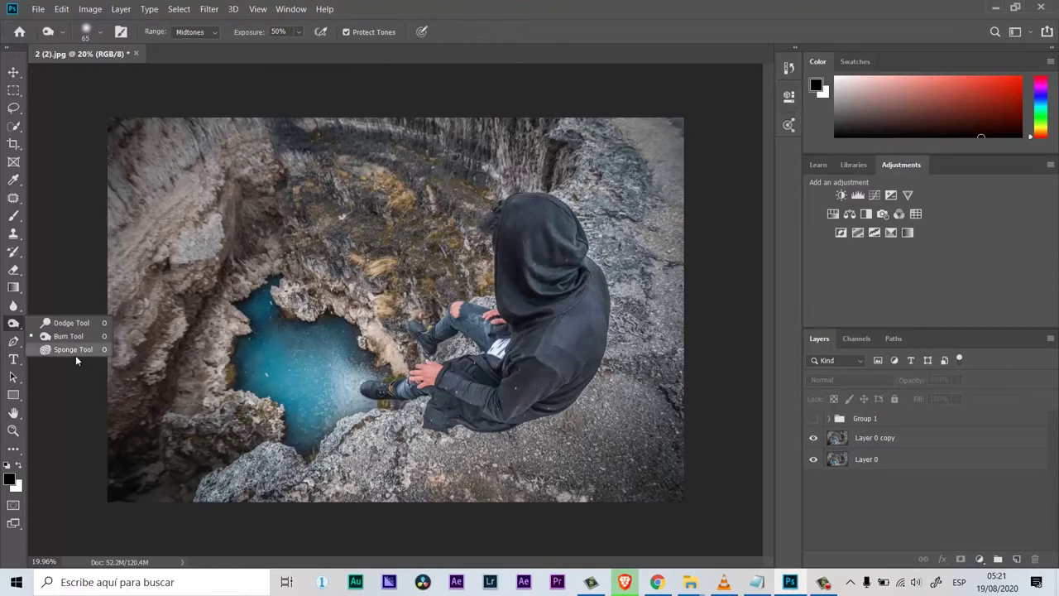
left_click(74, 324)
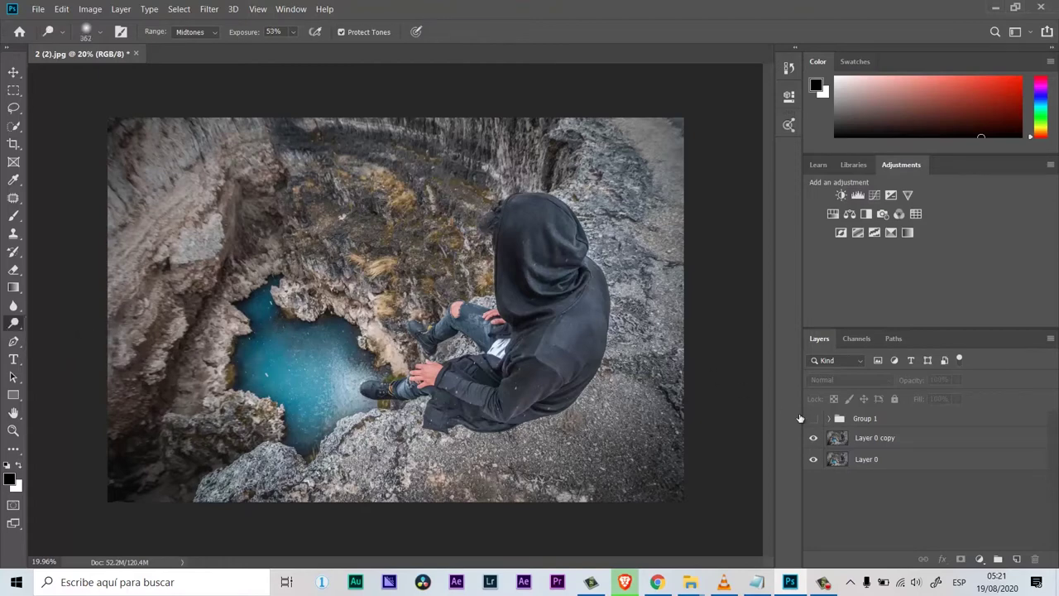
left_click(887, 439)
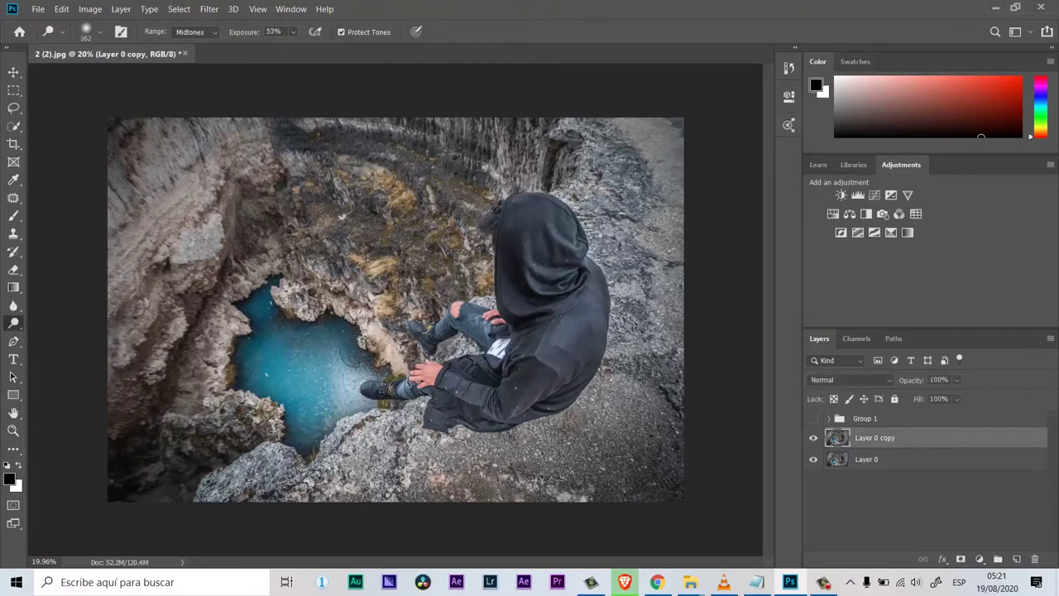
right_click(14, 327)
key("z")
left_click_drag(563, 307, 629, 304)
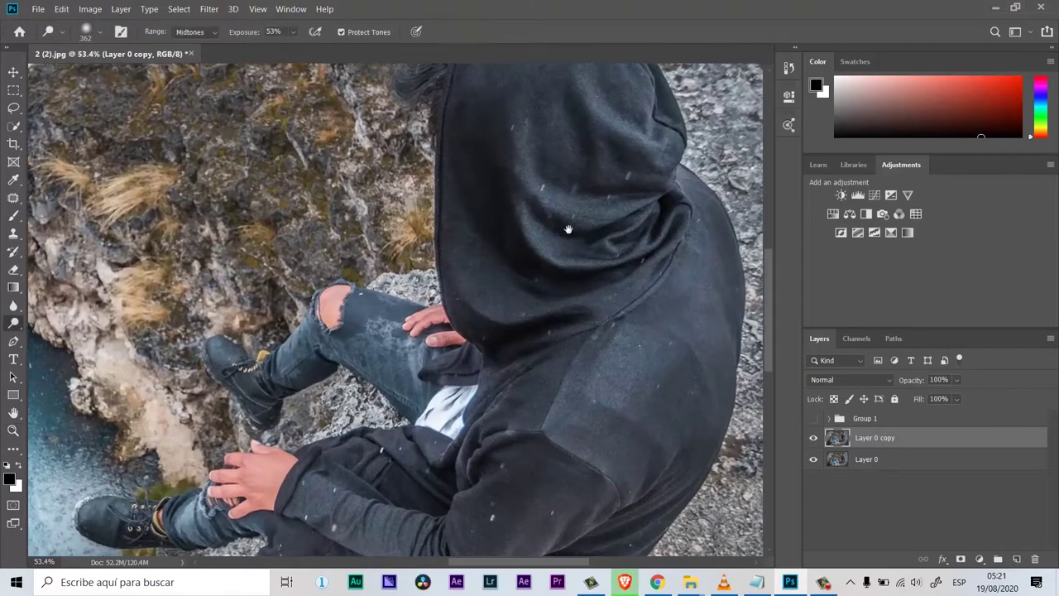
key("o")
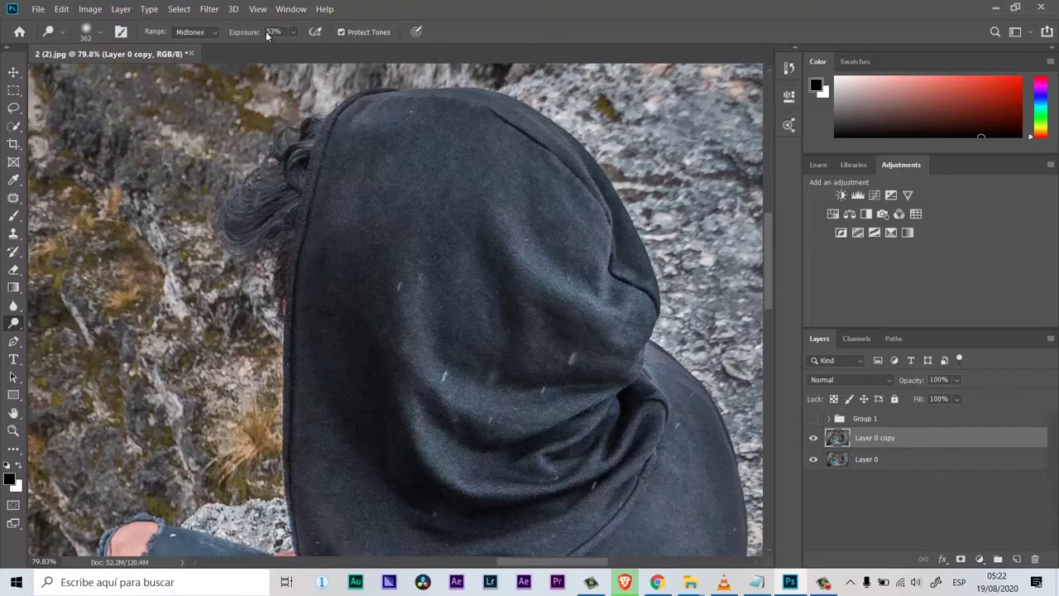
scroll(539, 367, "down", 5)
scroll(491, 310, "down", 2)
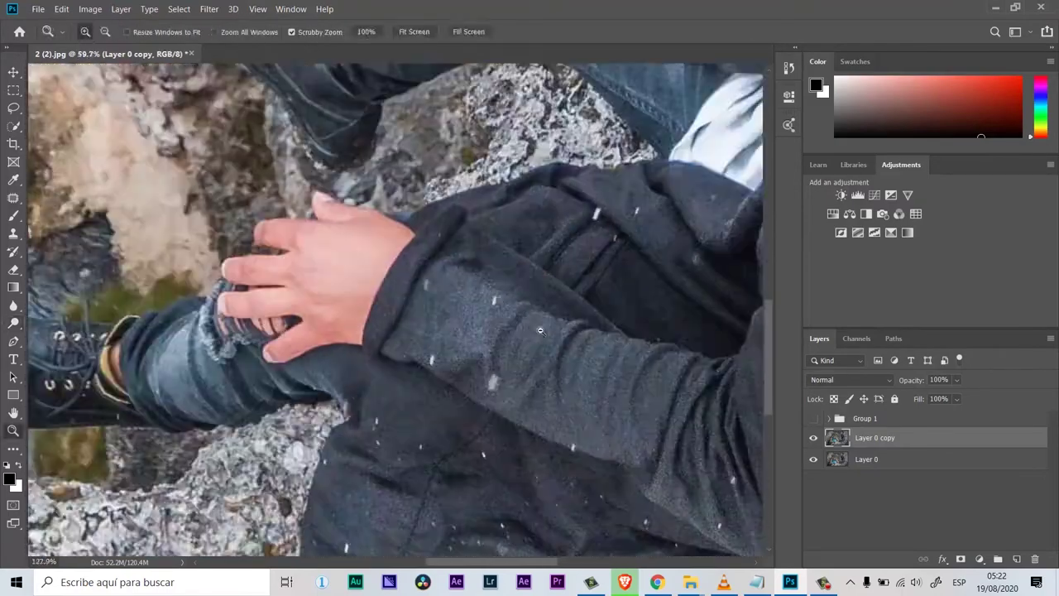
key("ctrl+0")
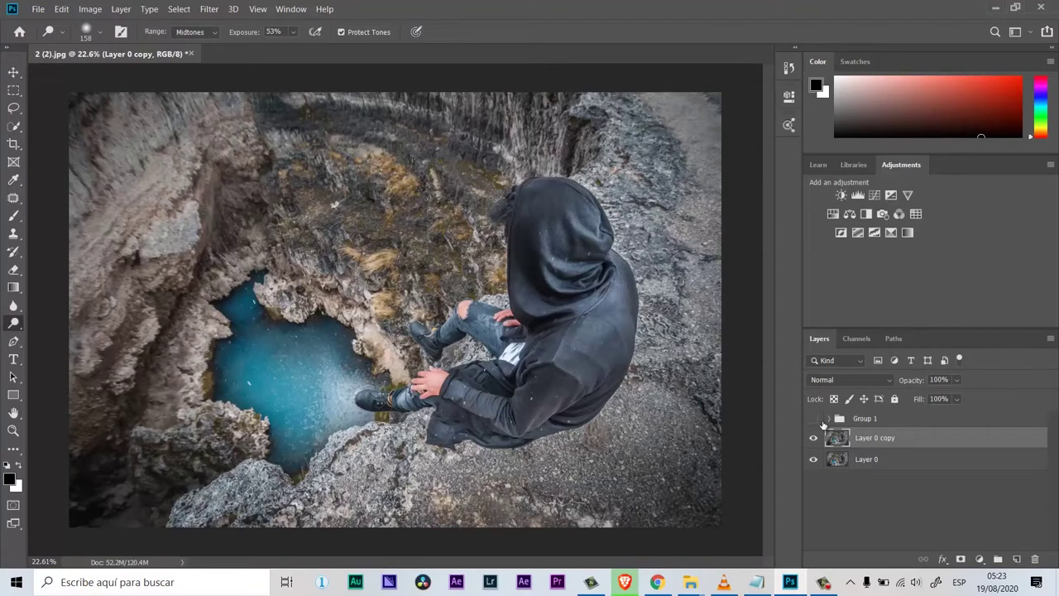
- Burn areas of the figure's jacket to darken and sculpt its folds
key("z")
left_click_drag(625, 389, 634, 389)
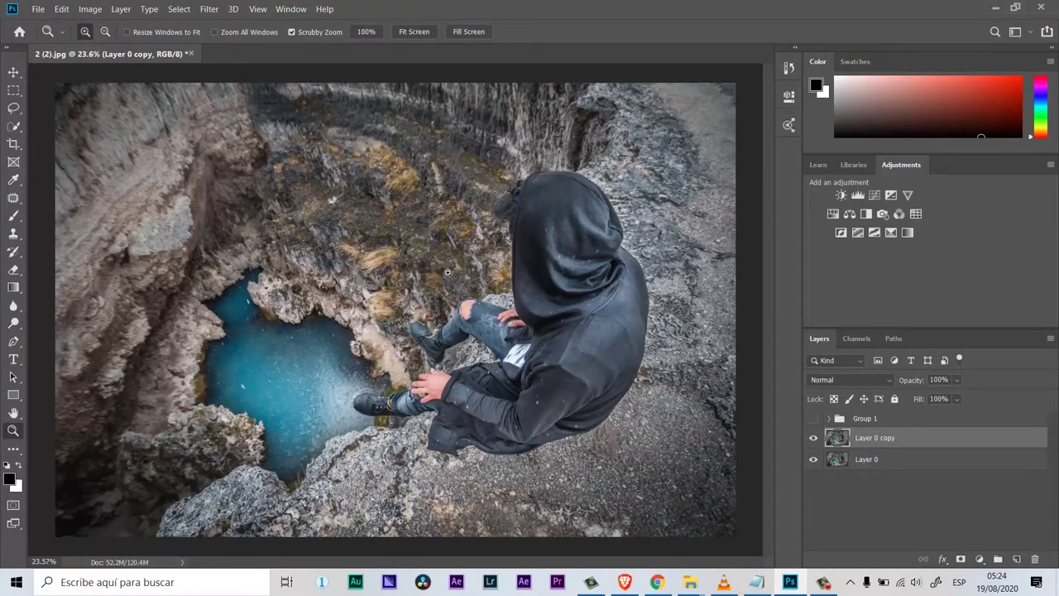
right_click(14, 323)
left_click(64, 331)
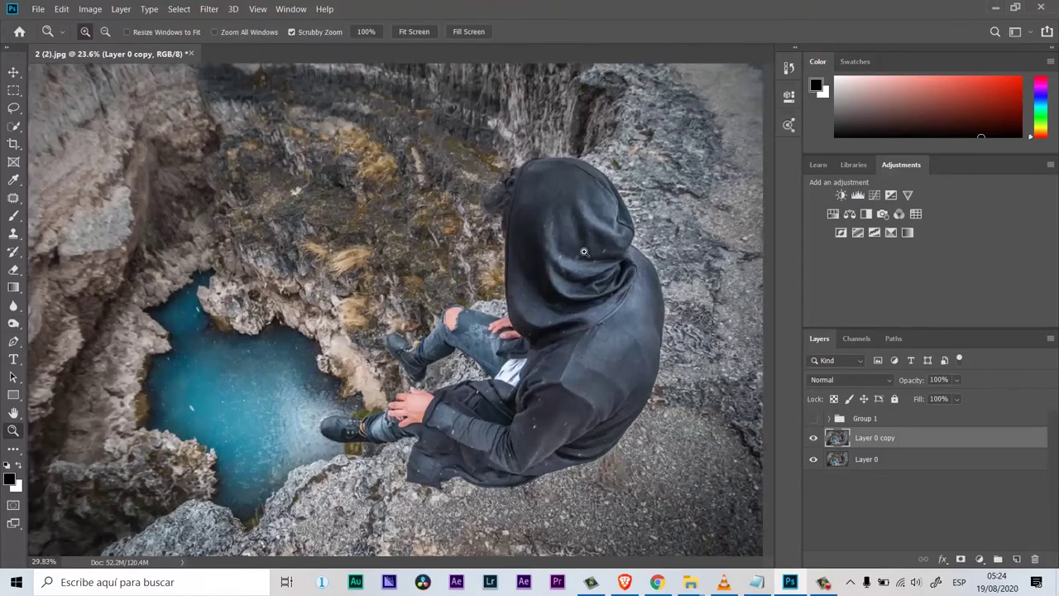
left_click_drag(552, 276, 463, 237)
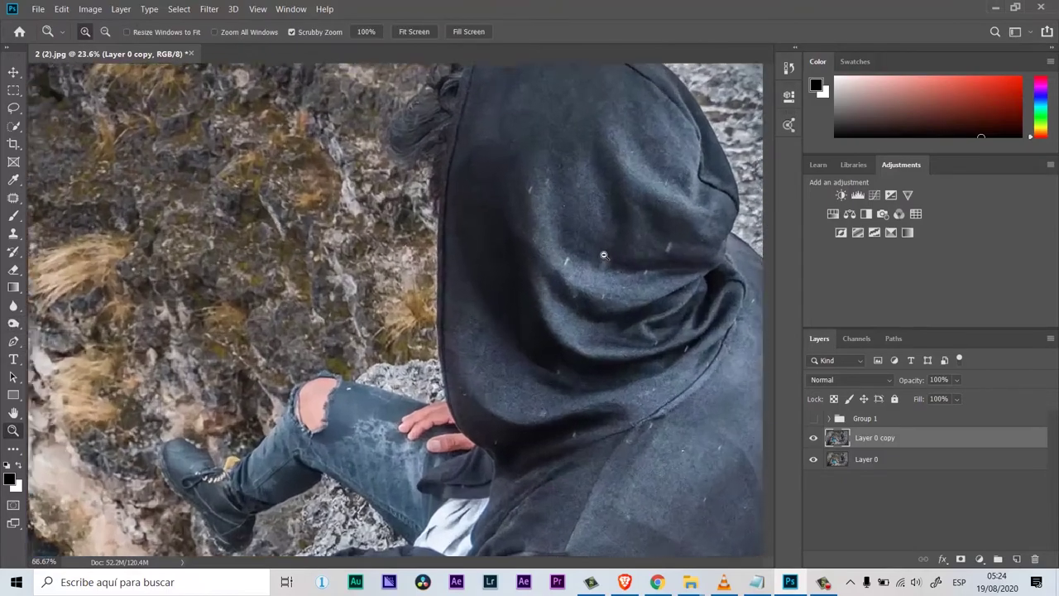
scroll(268, 296, "up", 5)
scroll(296, 354, "down", 3)
scroll(638, 378, "down", 3)
scroll(638, 378, "down", 4)
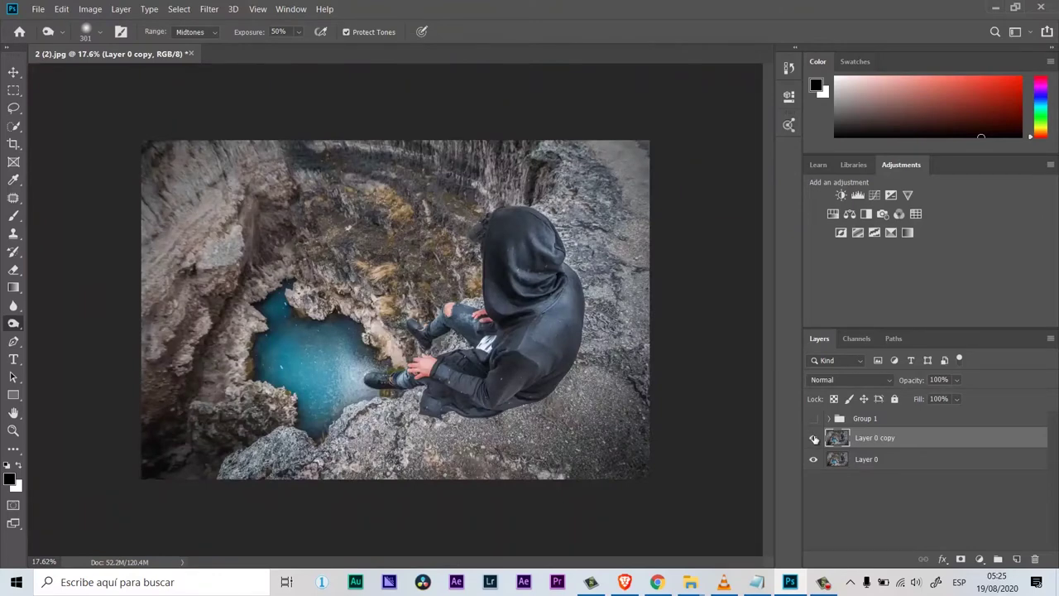
- Toggle Layer 0 copy on and off to compare the dodged and burned hood
left_click(814, 440)
left_click(815, 439)
left_click(813, 441)
left_click(813, 440)
- Raise the luces curve in Group 1 to brighten further, then hide Group 1
left_click(816, 419)
left_click(814, 438)
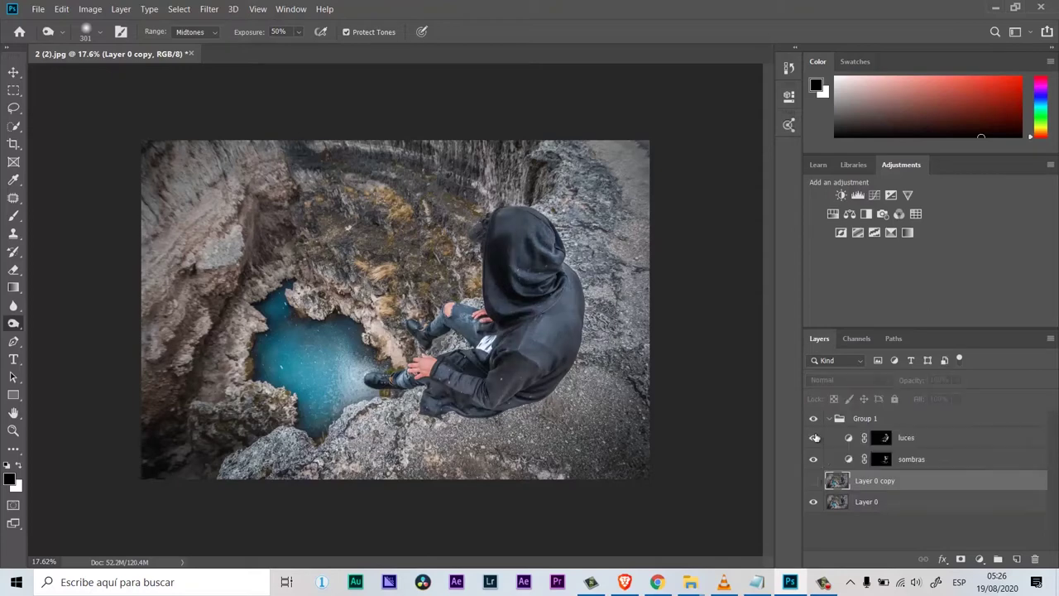
double_click(848, 438)
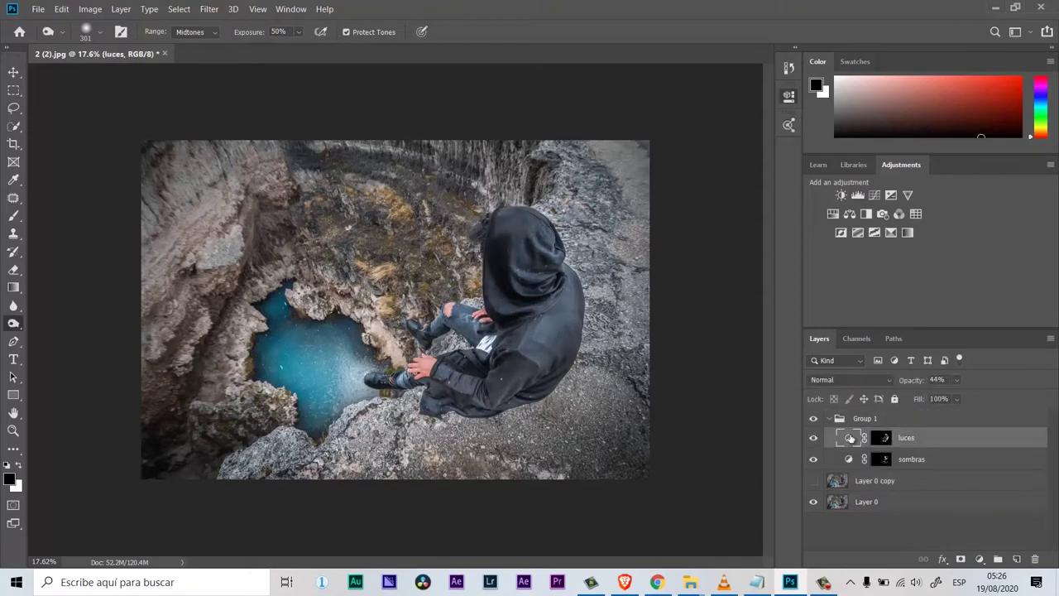
mouse_move(678, 226)
left_mouse_down()
mouse_move(666, 210)
mouse_move(683, 246)
mouse_move(674, 220)
left_mouse_up()
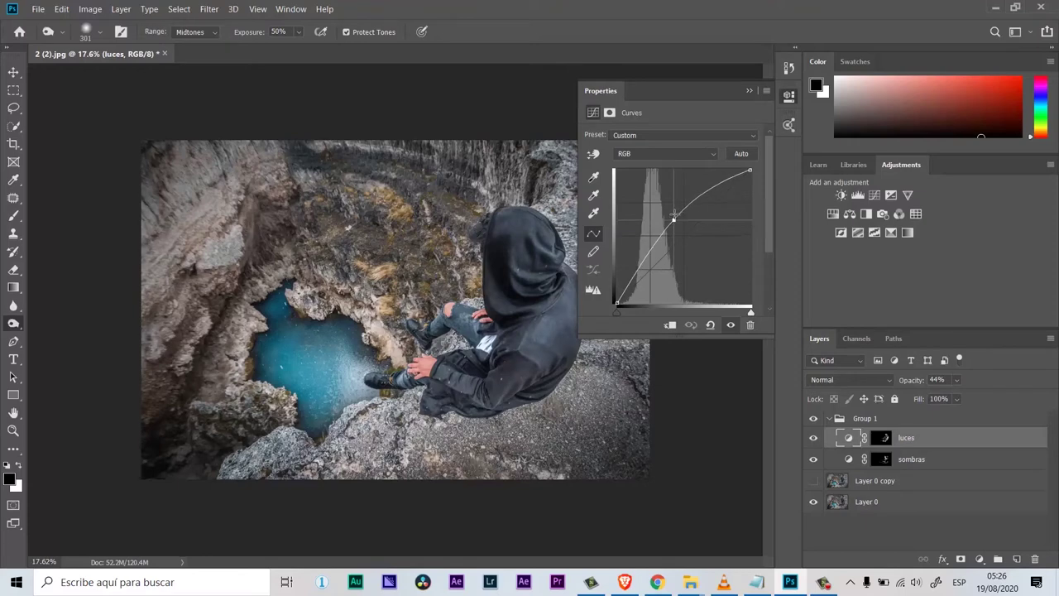
left_click(749, 91)
left_click_drag(813, 418, 815, 436)
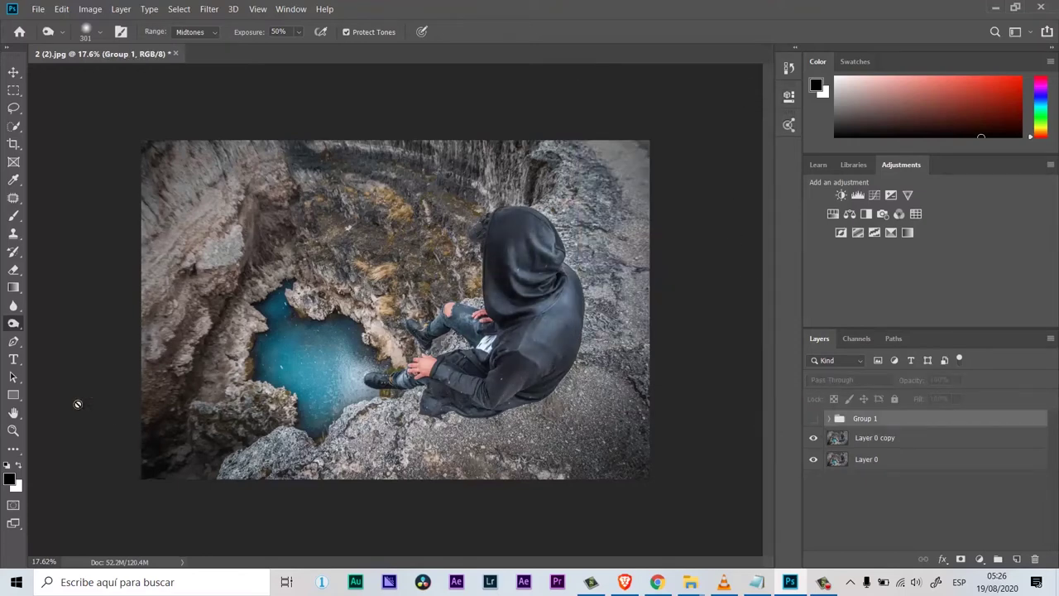
key("alt+bracketleft")
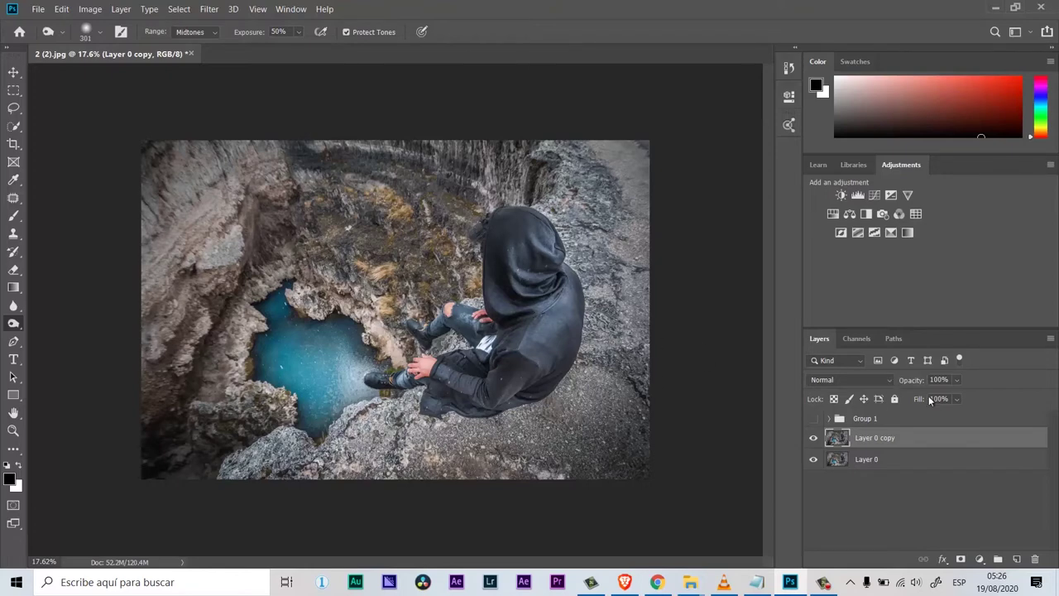
- Set Layer 0 copy to 94% opacity and add a new Curves layer above Layer 0
left_click_drag(905, 380, 885, 384)
type("94")
left_click(816, 418)
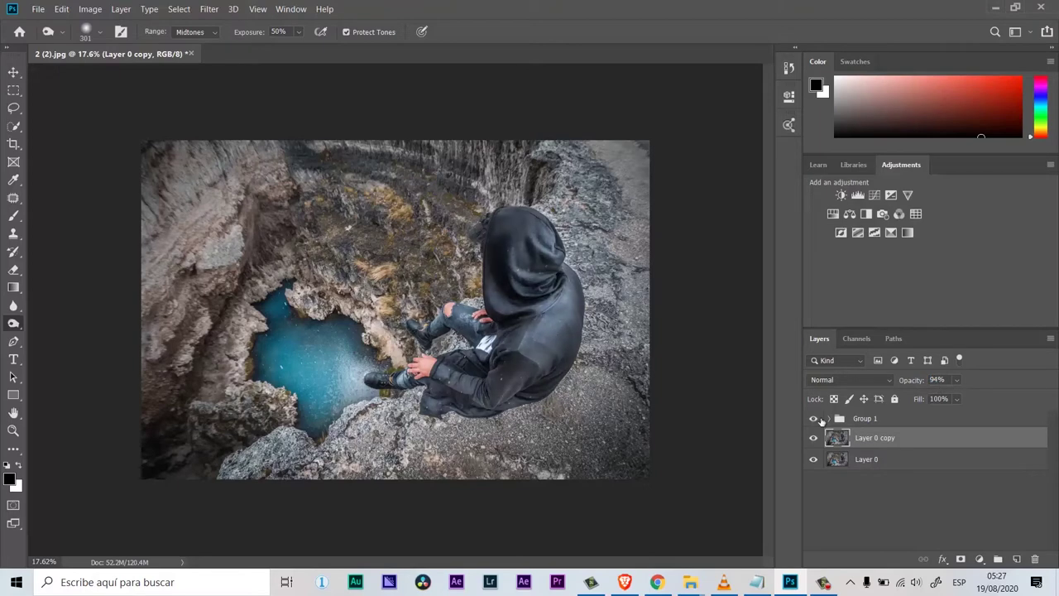
left_click(814, 419)
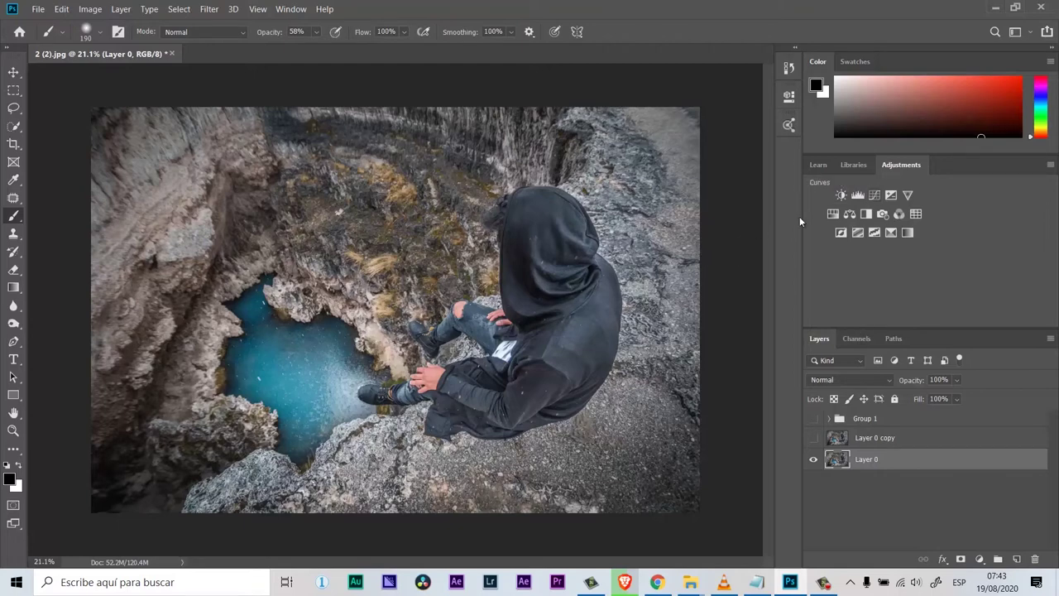
left_click(872, 198)
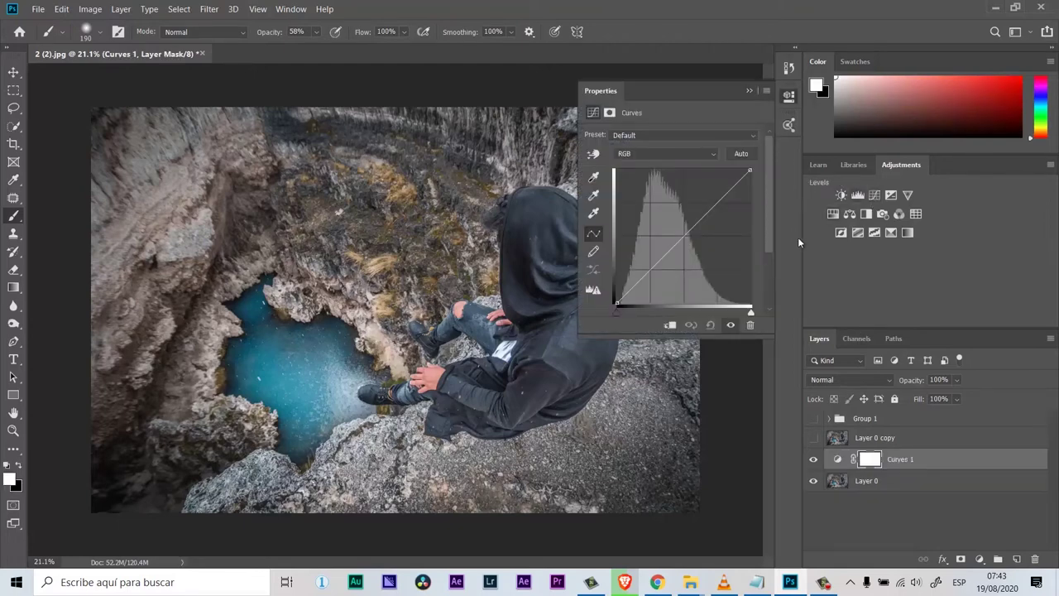
- Add Curves 2, set Curves 1 to Screen and Curves 2 to Multiply blending, and select both
left_click(873, 196)
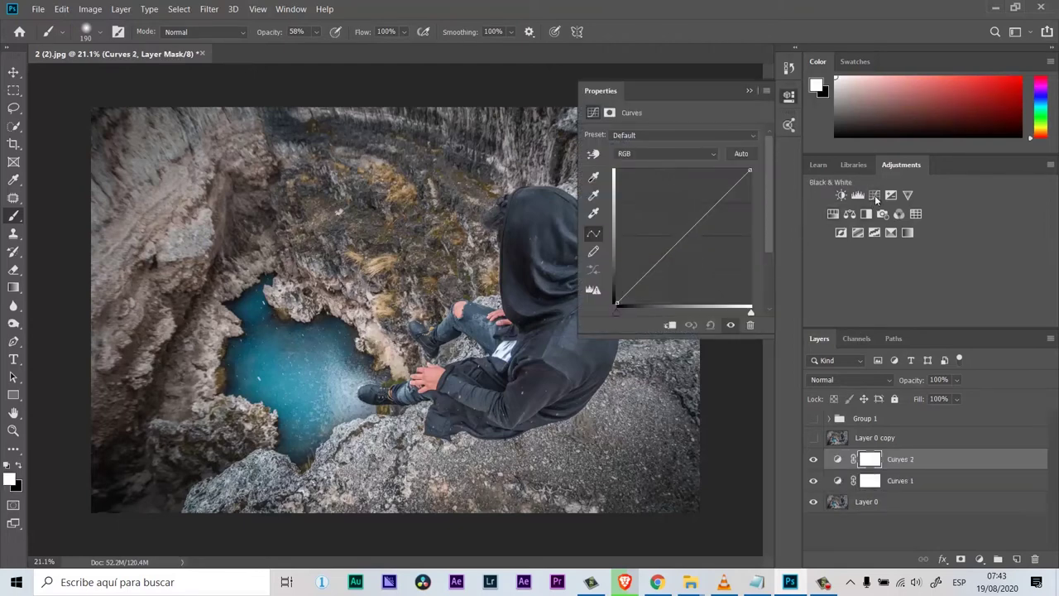
left_click(747, 91)
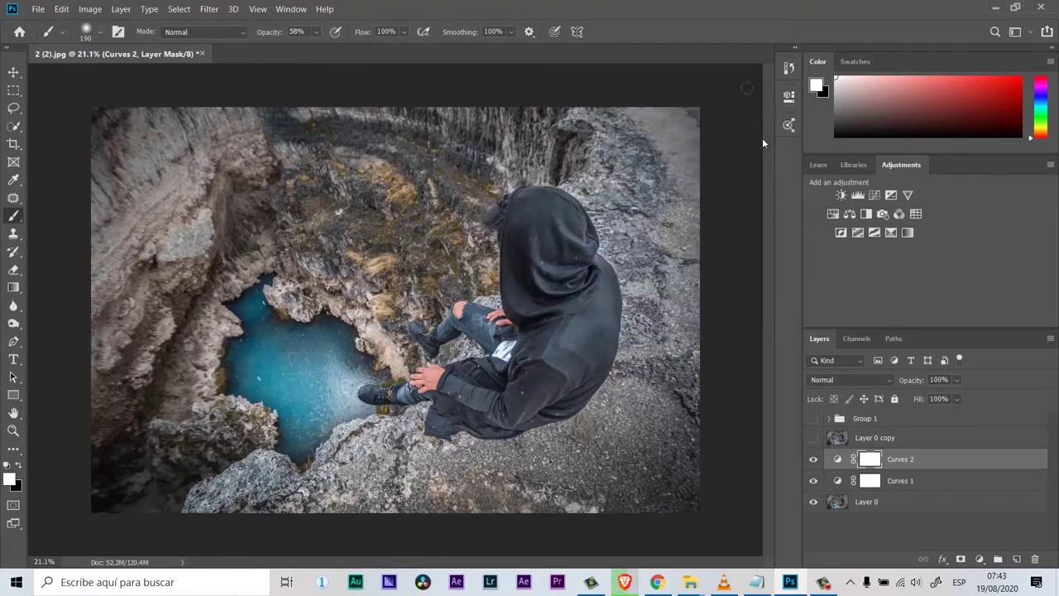
left_click(903, 482)
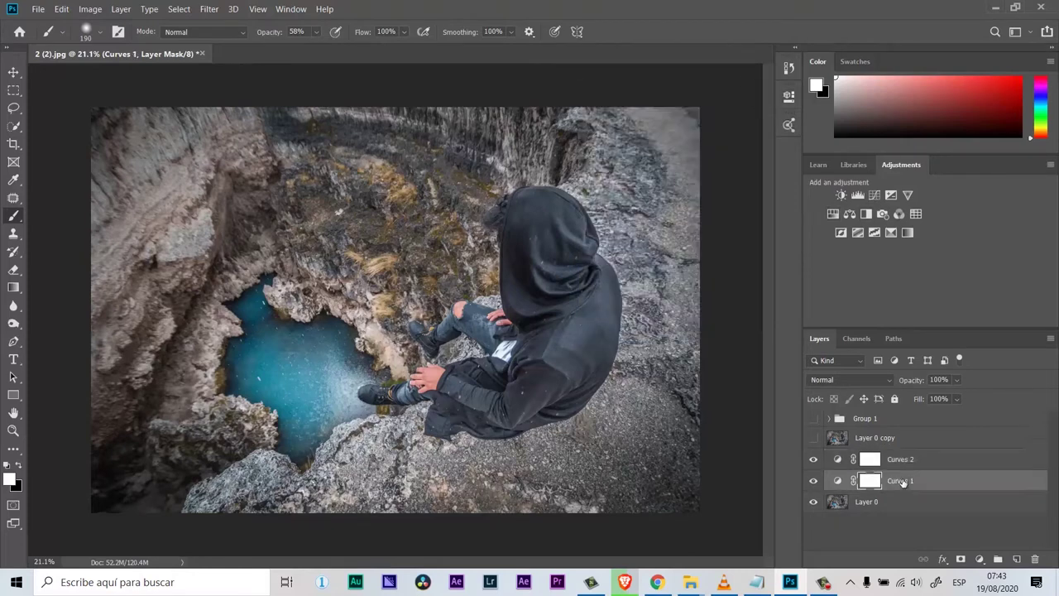
left_click(876, 379)
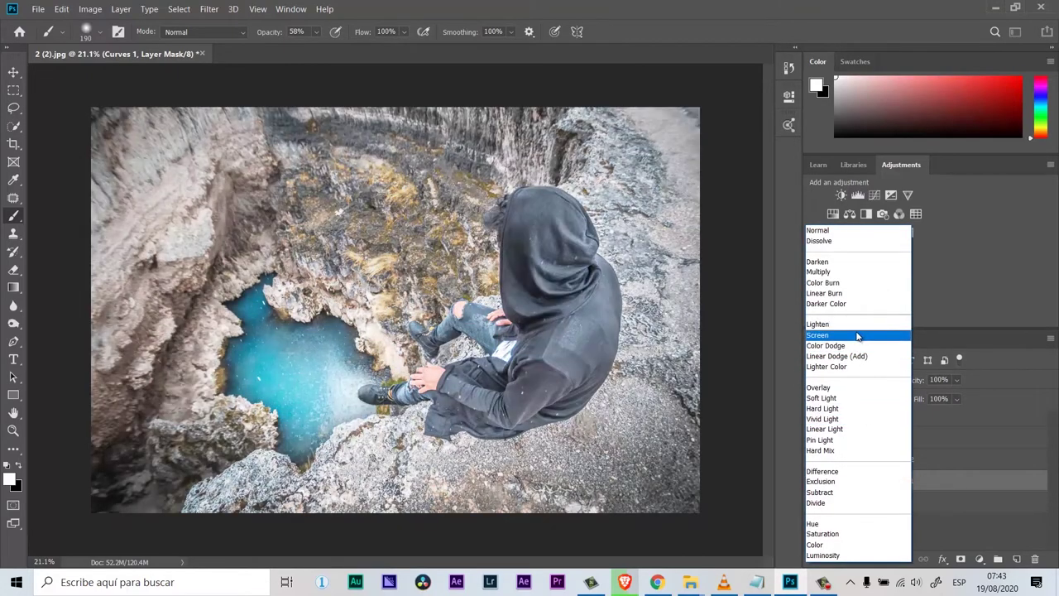
left_click(859, 335)
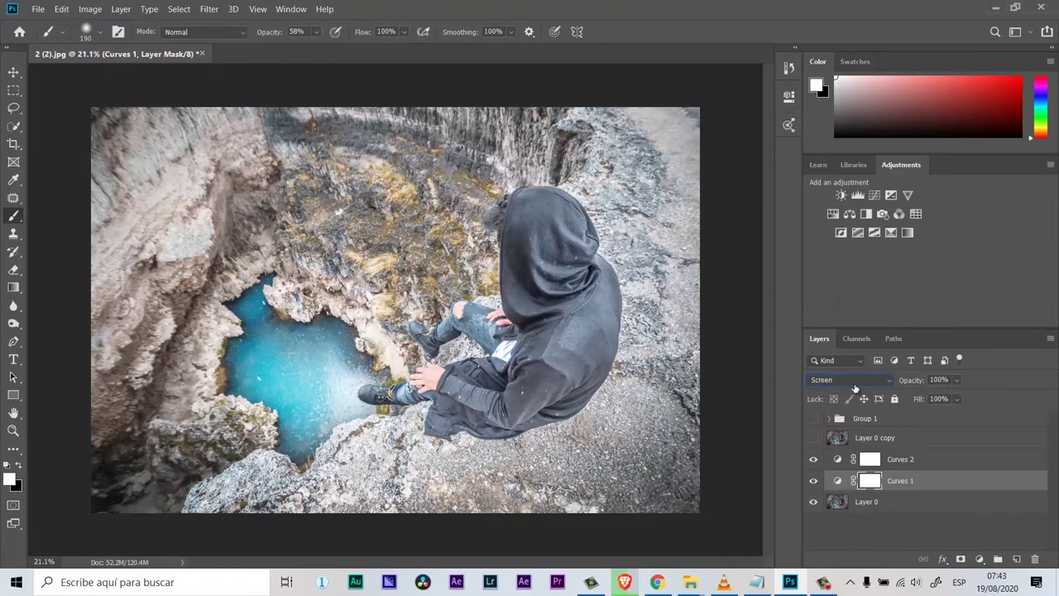
key("alt+bracketright")
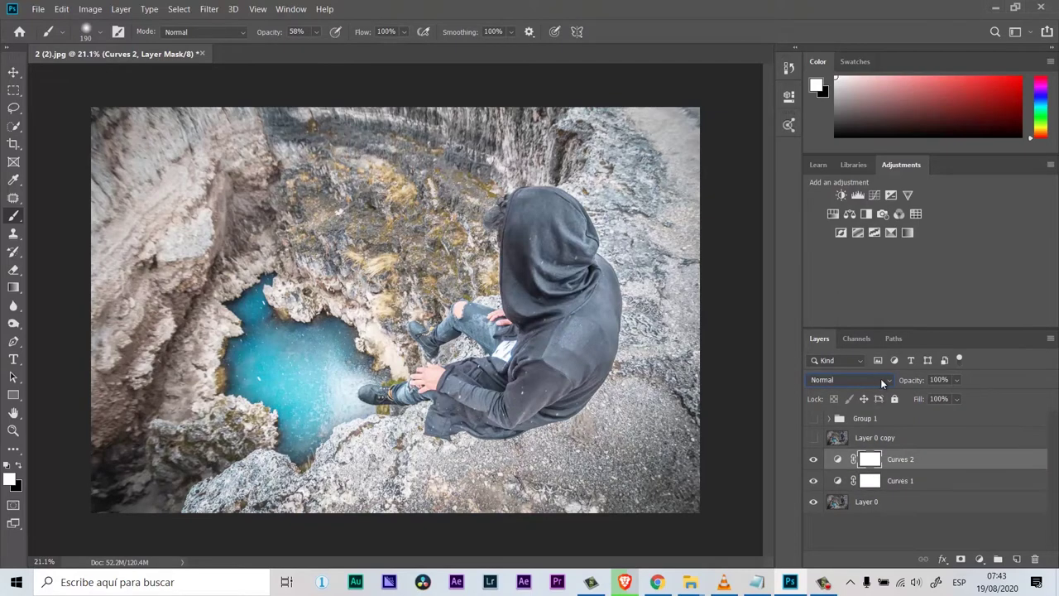
left_click(881, 378)
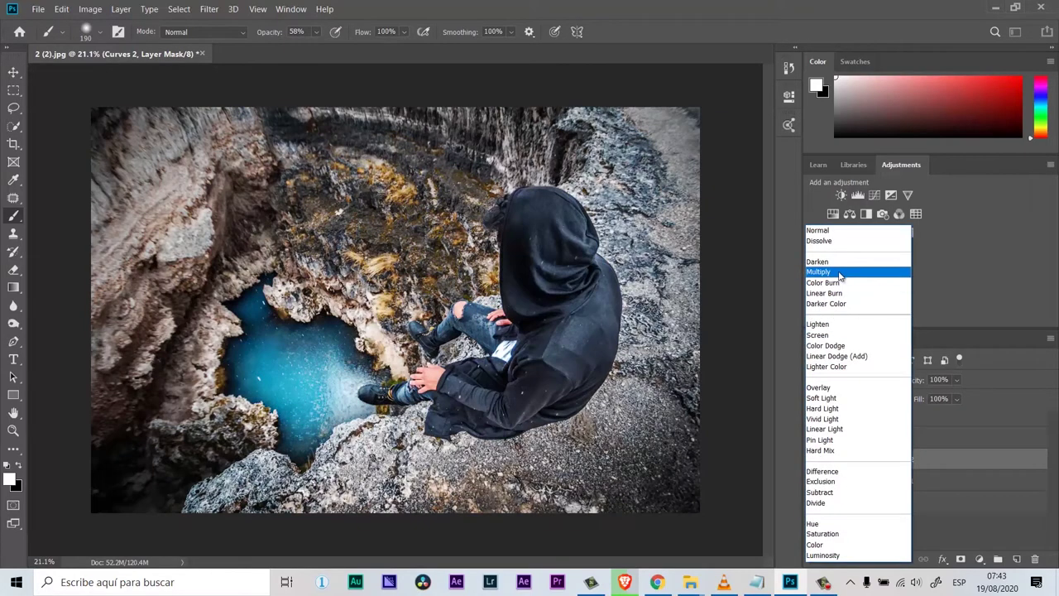
left_click(840, 273)
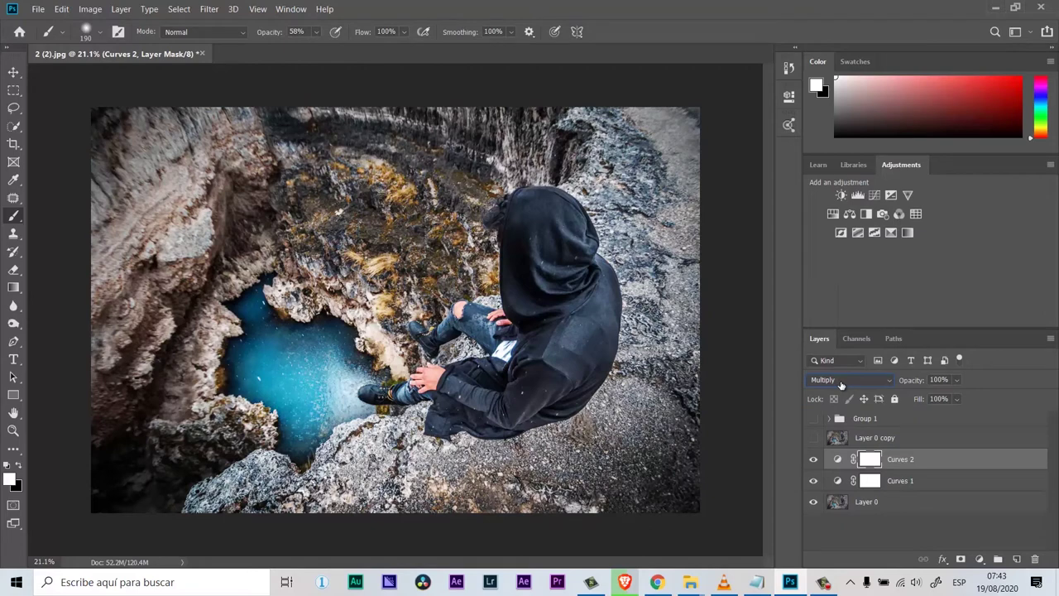
left_click(900, 478, "shift")
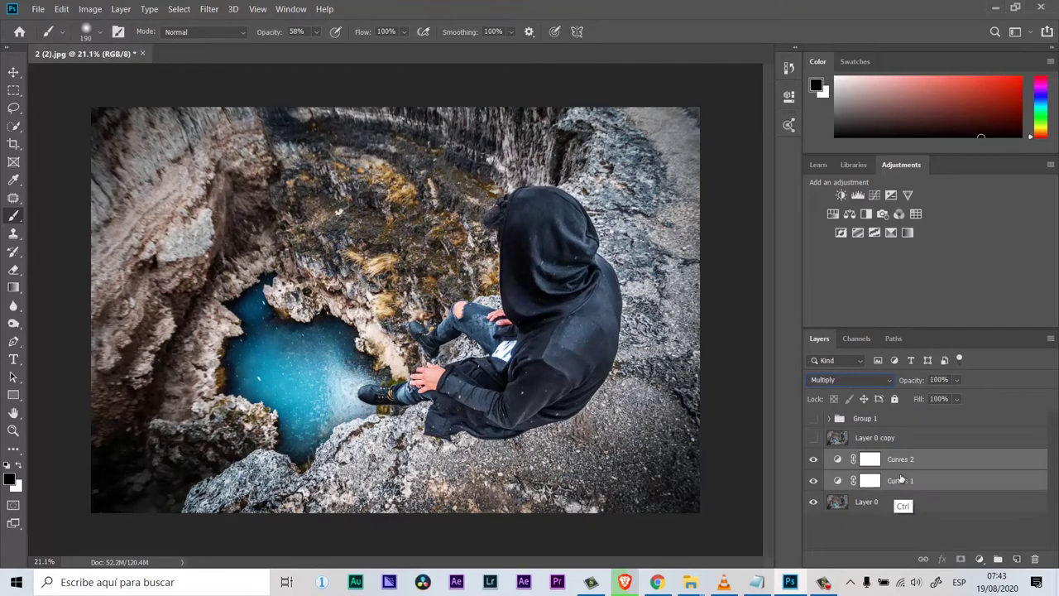
- Group Curves 1 and 2 into Group 2 and toggle it to compare with the original
key("ctrl+g")
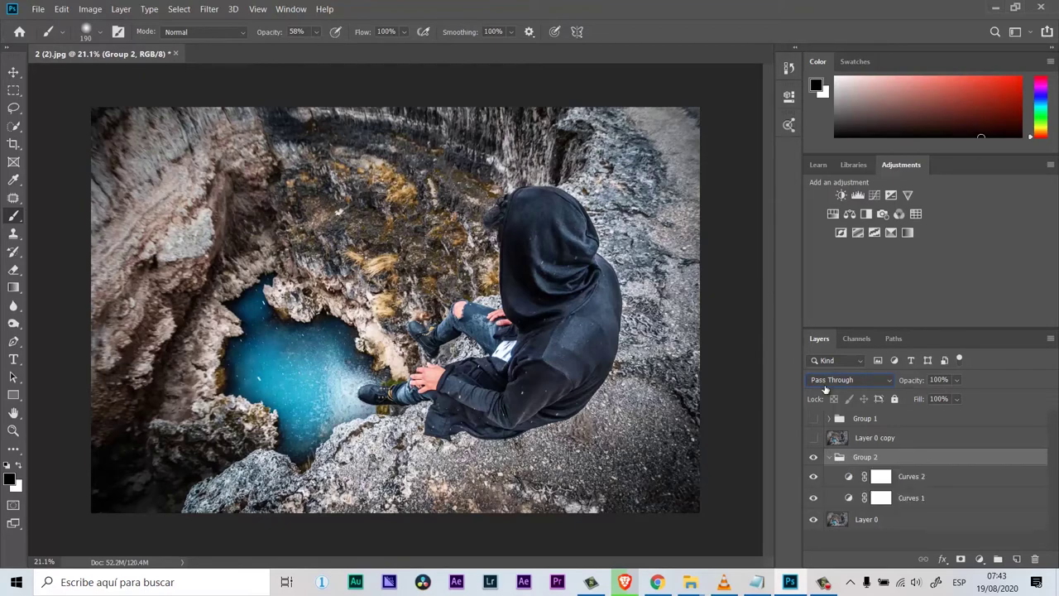
left_click(814, 456)
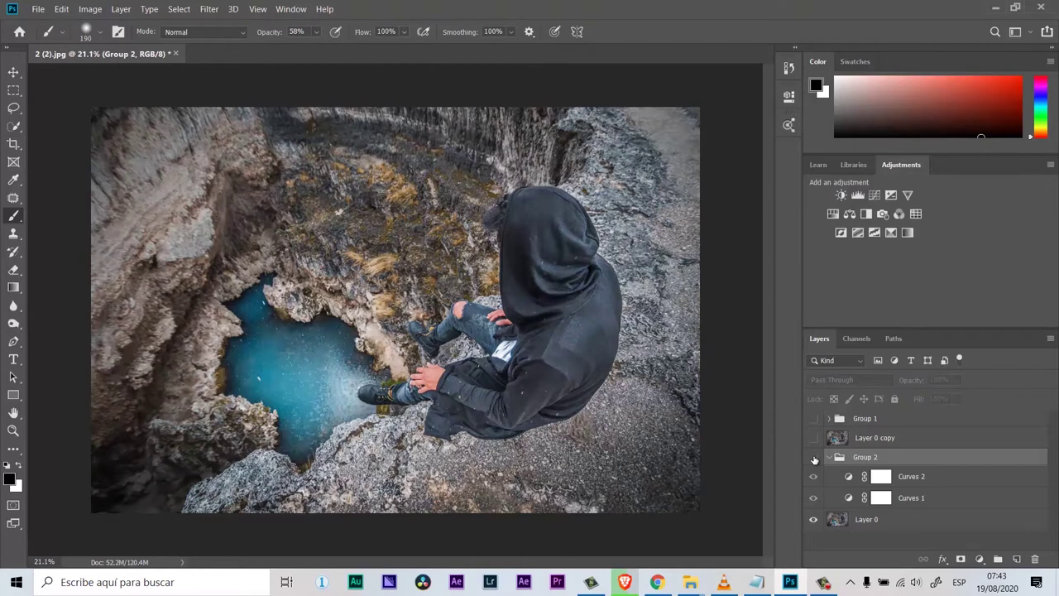
left_click(813, 458)
left_click(813, 457)
left_click(814, 460)
left_click(814, 460)
left_click(813, 459)
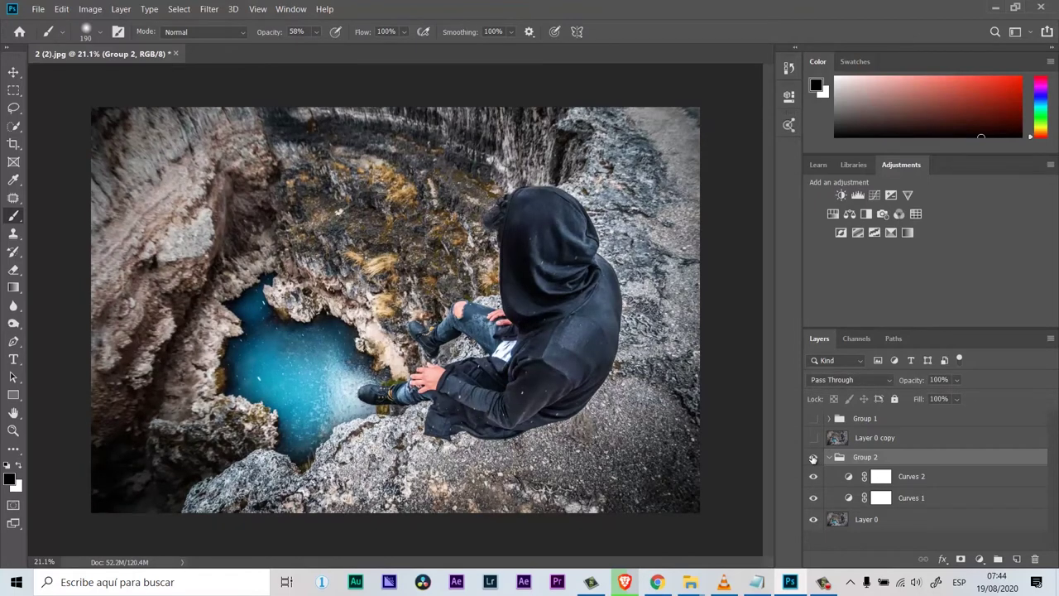
left_click(921, 497)
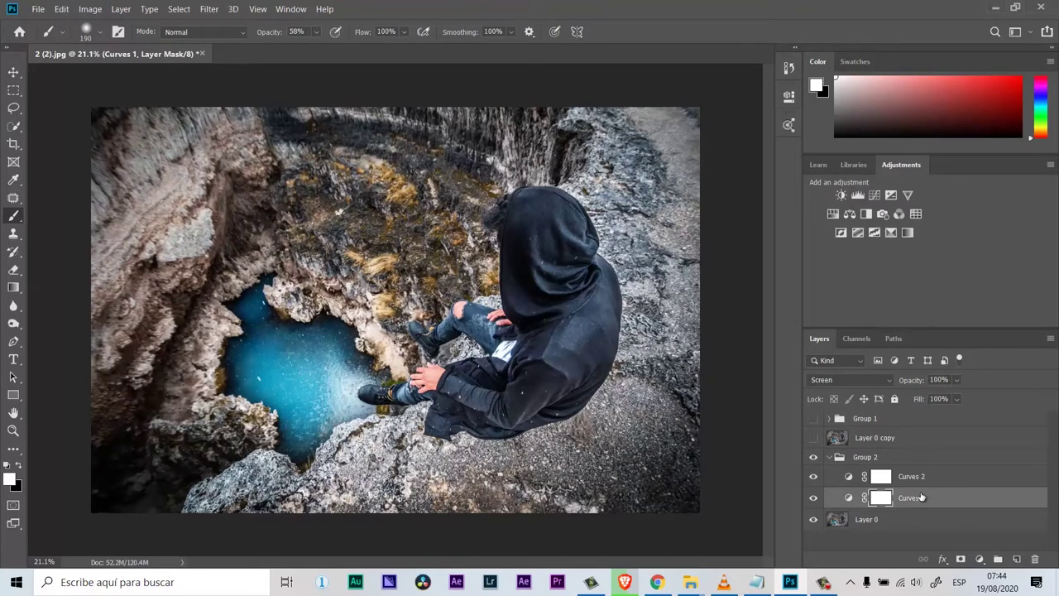
- Invert both Curves masks to black, target the Curves 1 mask, and zoom into the hoodie
key("ctrl+i")
key("alt+bracketright")
key("ctrl+i")
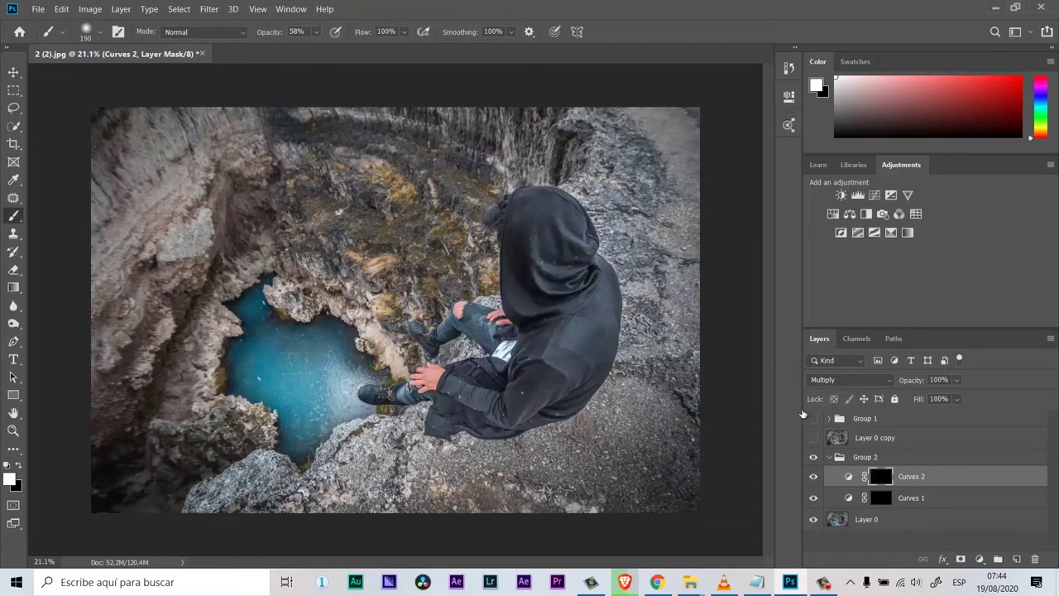
left_click(848, 475)
left_click(883, 499)
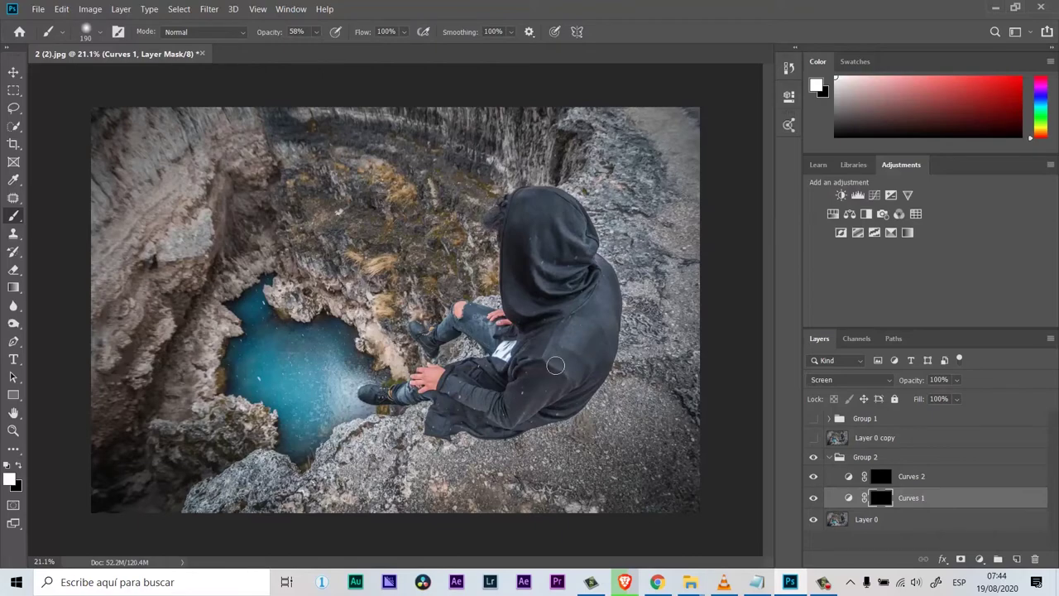
key("z")
mouse_move(526, 324)
left_mouse_down()
mouse_move(556, 302)
mouse_move(557, 372)
left_mouse_up()
key("b")
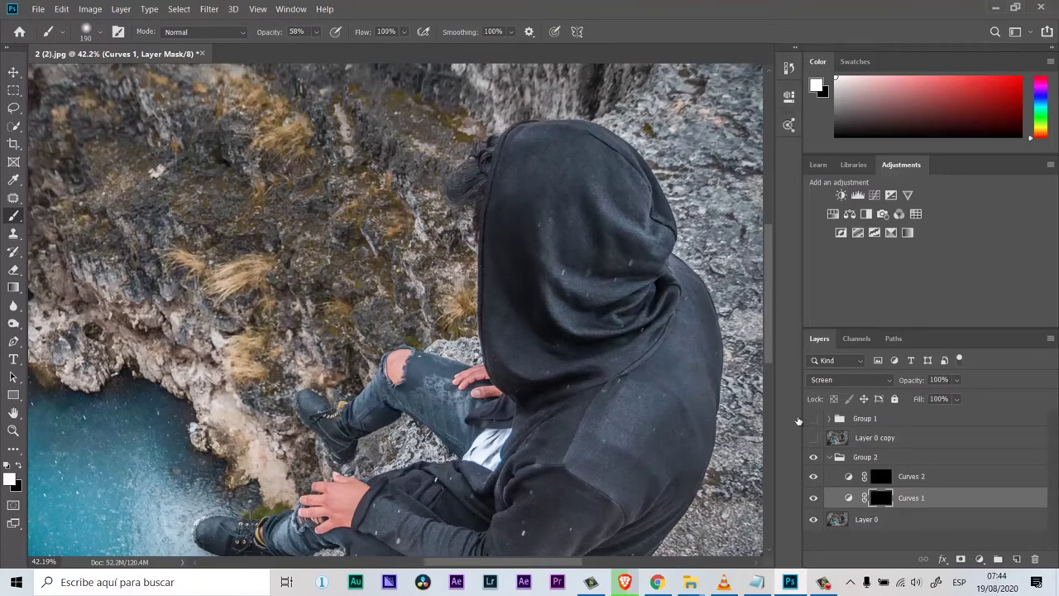
- Rename Curves 1 to 'luces' and Curves 2 to 'sombras'
double_click(898, 498)
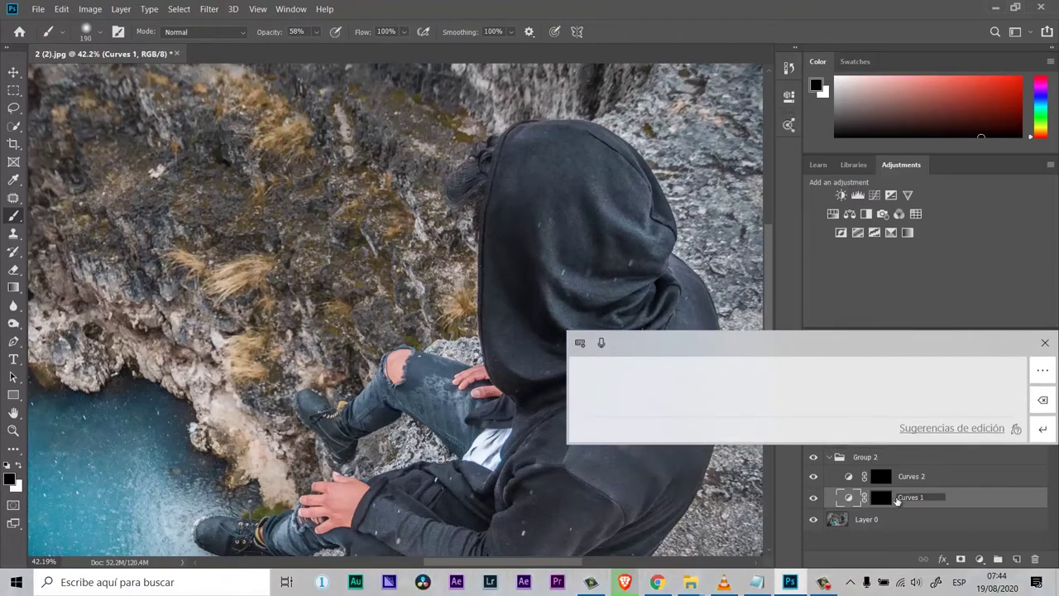
type("luces")
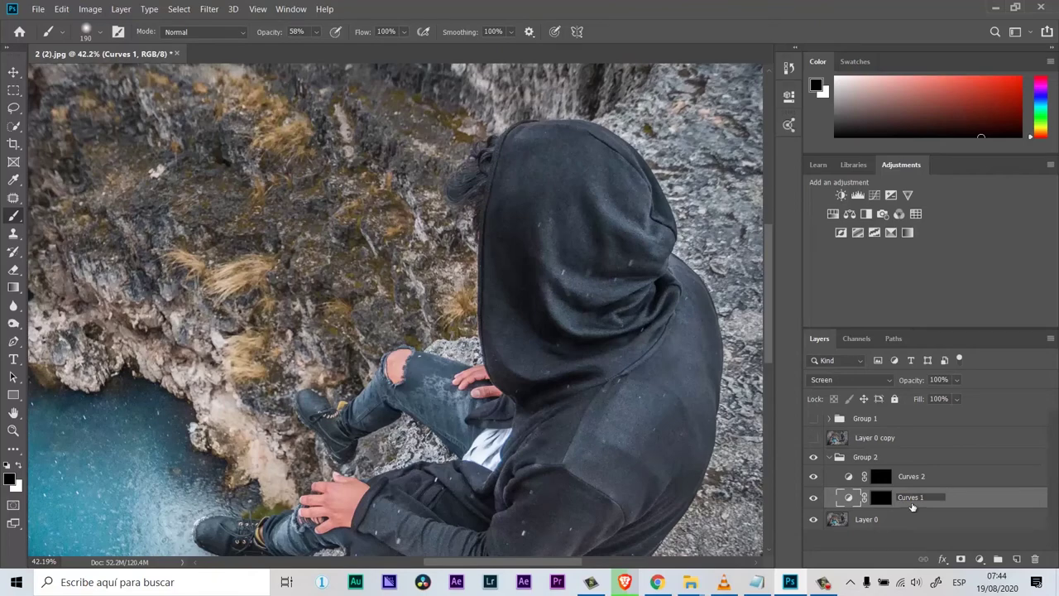
key("Return")
double_click(910, 477)
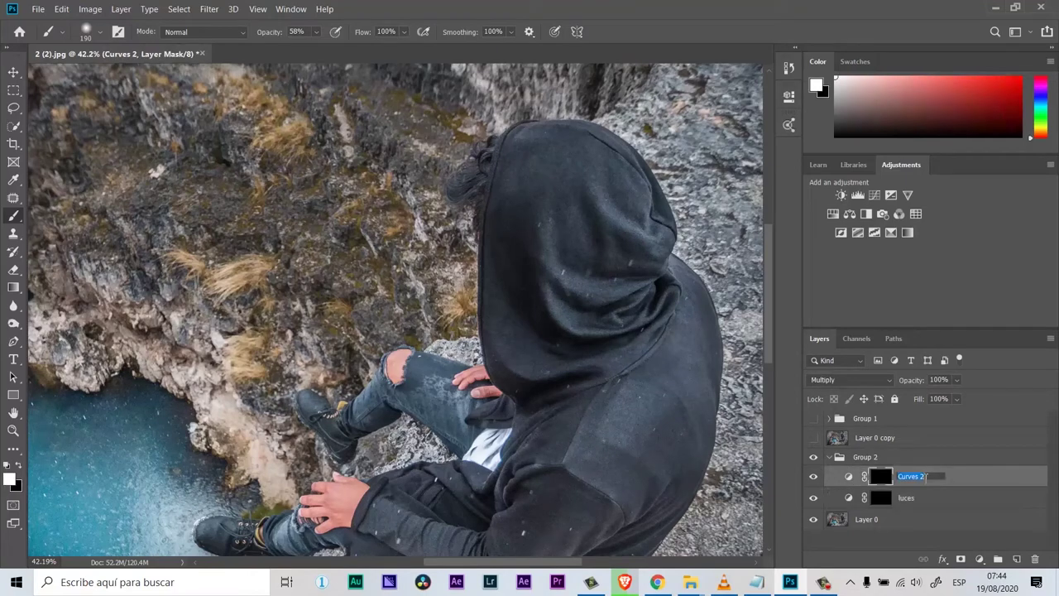
type("sombras")
left_click(910, 496)
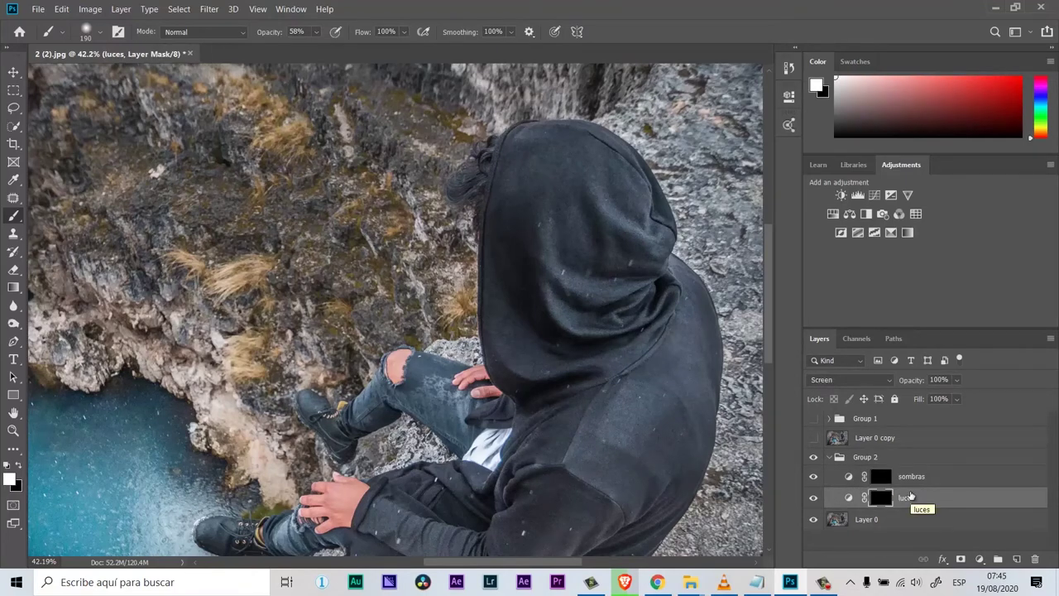
- Paint the hoodie on the luces mask to brighten it, then fit the photo on screen
left_click_drag(562, 249, 629, 356)
scroll(550, 366, "up", 5)
scroll(549, 367, "down", 3)
scroll(549, 366, "up", 3)
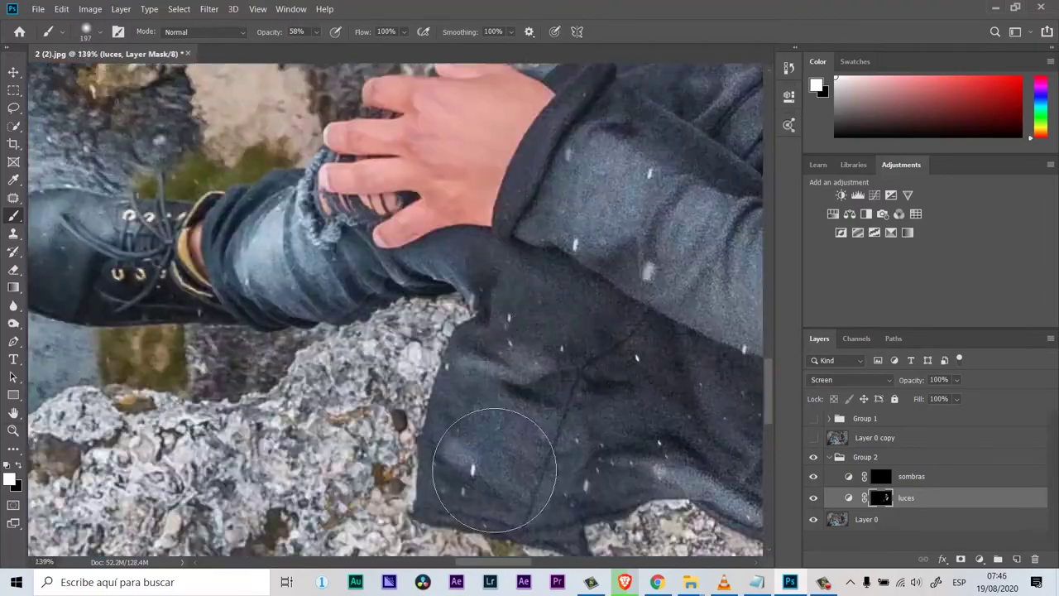
scroll(549, 367, "down", 3)
key("alt+bracketright")
scroll(402, 307, "up", 3)
key("z")
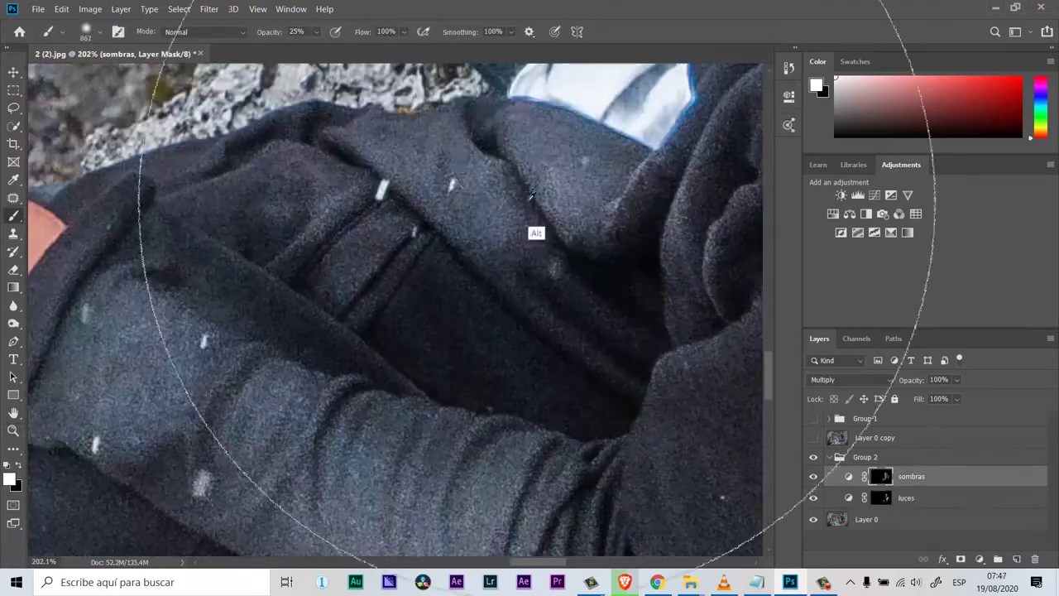
key("b")
key("ctrl+0")
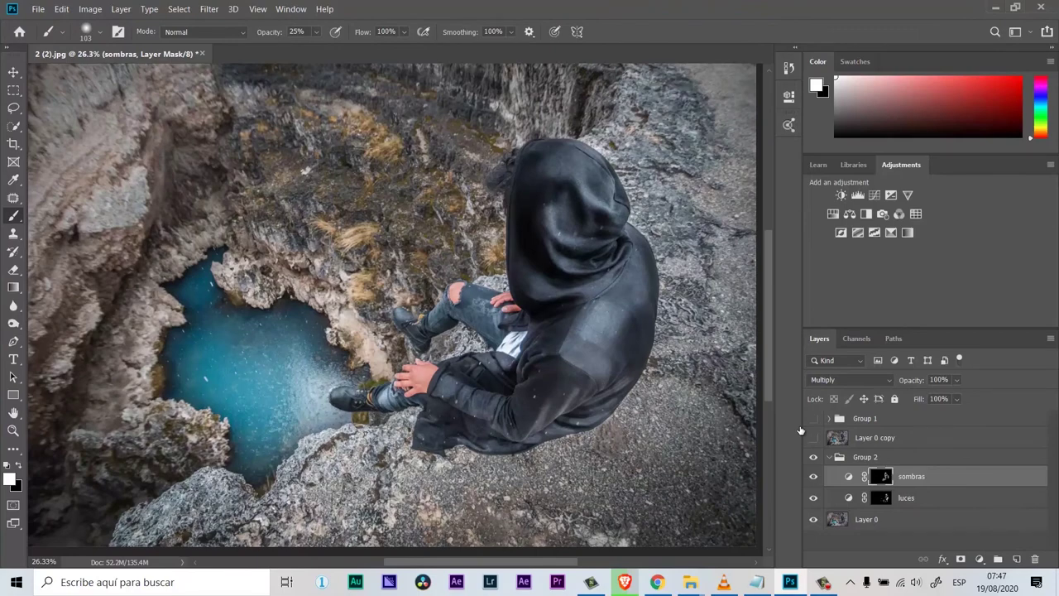
- Set luces opacity to about 37% and sombras to about 43%, then collapse Group 2
mouse_move(906, 382)
left_mouse_down()
mouse_move(893, 383)
mouse_move(900, 393)
left_mouse_up()
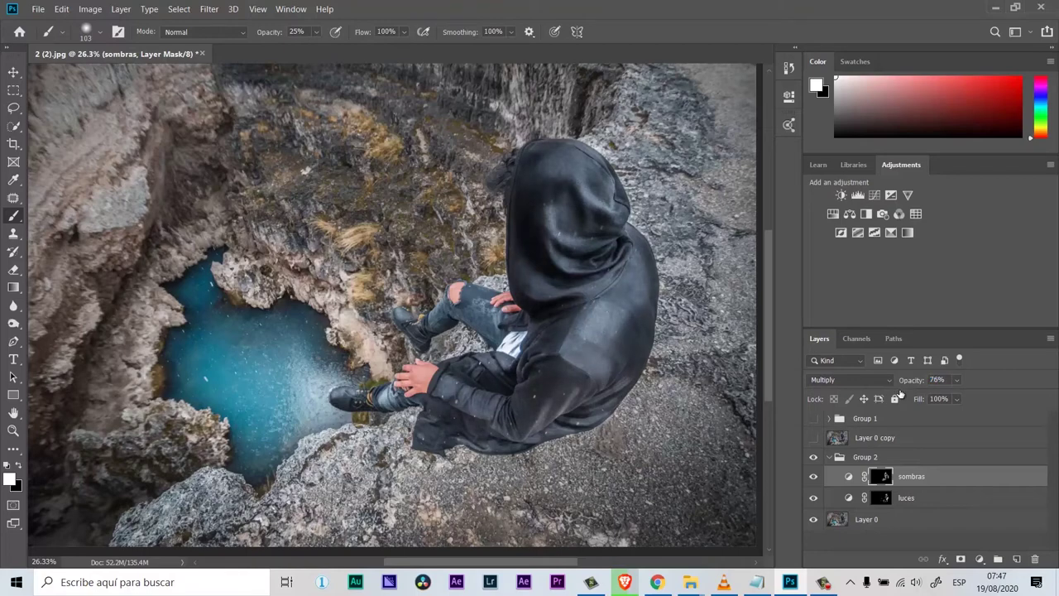
left_click(908, 498)
mouse_move(902, 382)
left_mouse_down()
mouse_move(886, 390)
mouse_move(931, 393)
left_mouse_up()
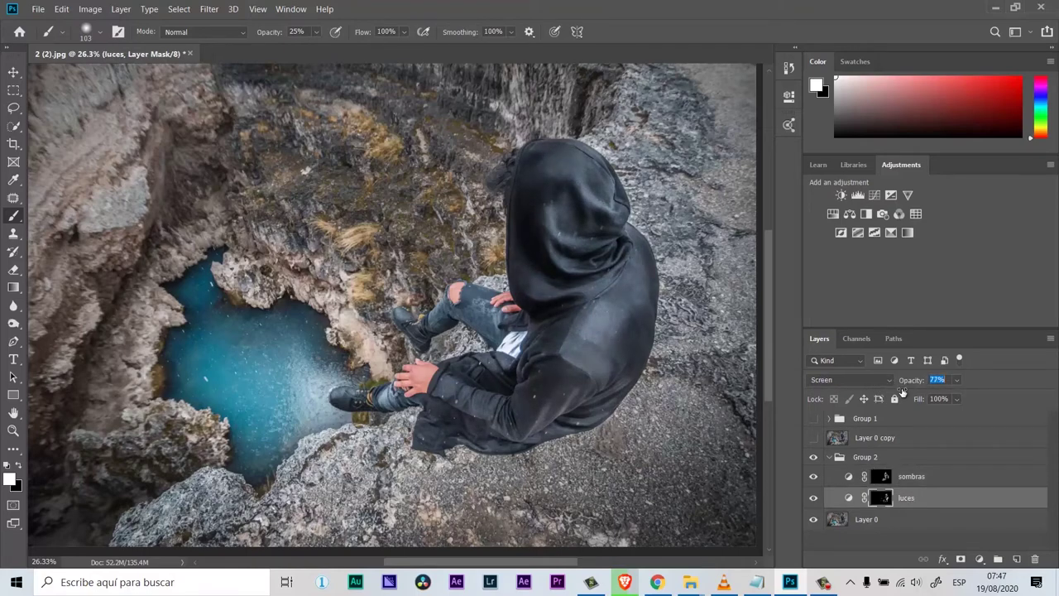
left_click_drag(930, 393, 887, 400)
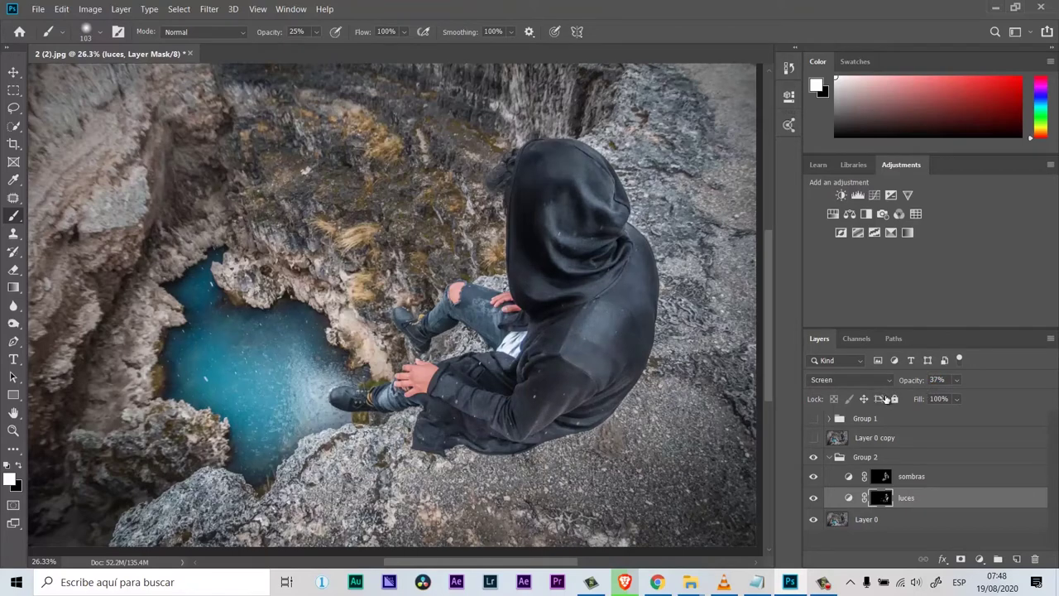
left_click(910, 476)
mouse_move(912, 380)
left_mouse_down()
mouse_move(951, 387)
mouse_move(931, 405)
left_mouse_up()
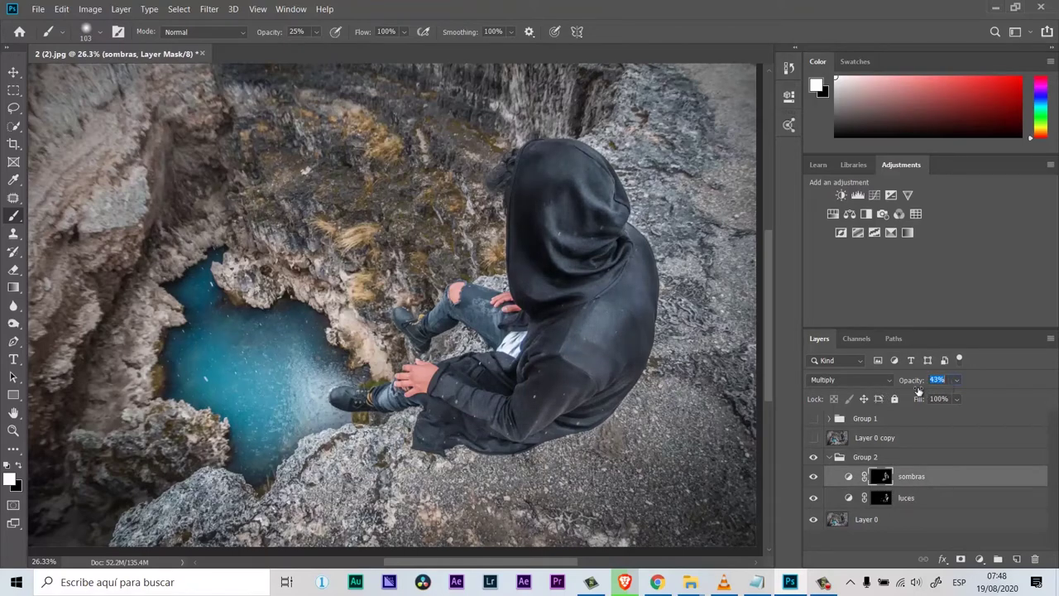
left_click(837, 458)
left_click(830, 456)
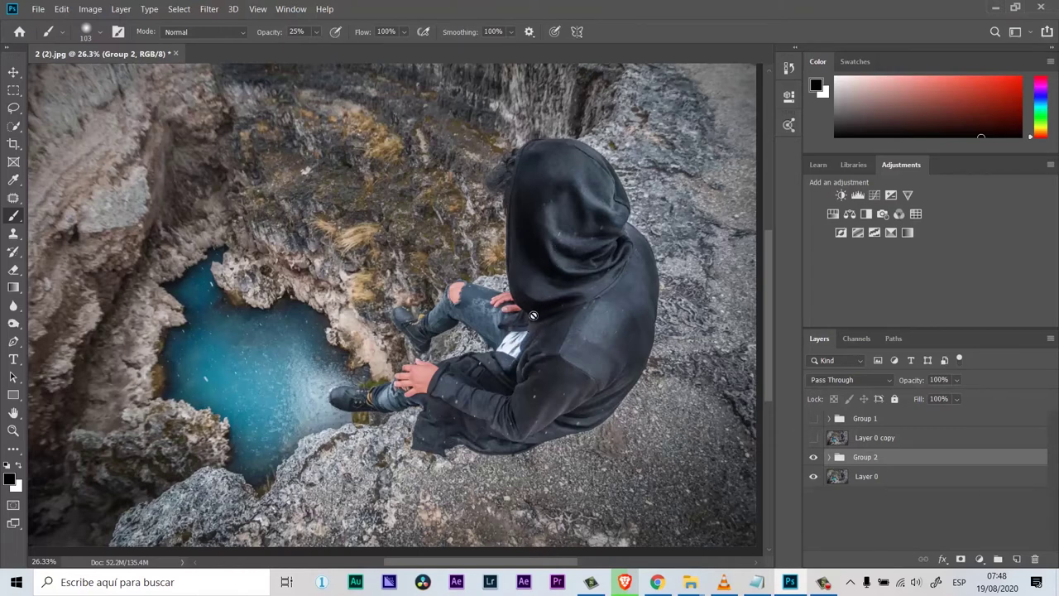
left_click_drag(545, 261, 574, 249)
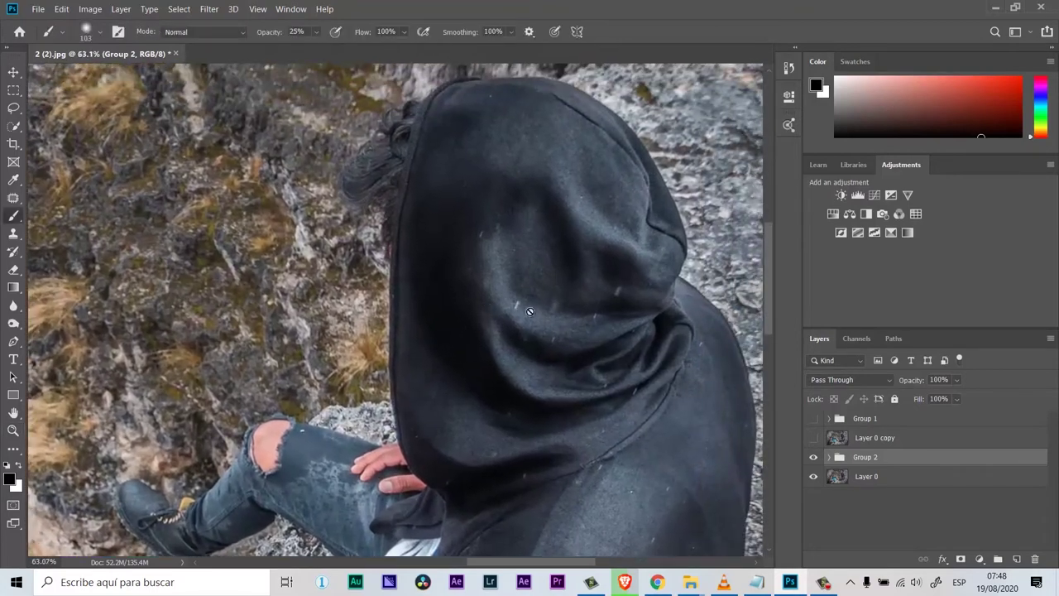
left_click_drag(574, 249, 561, 343)
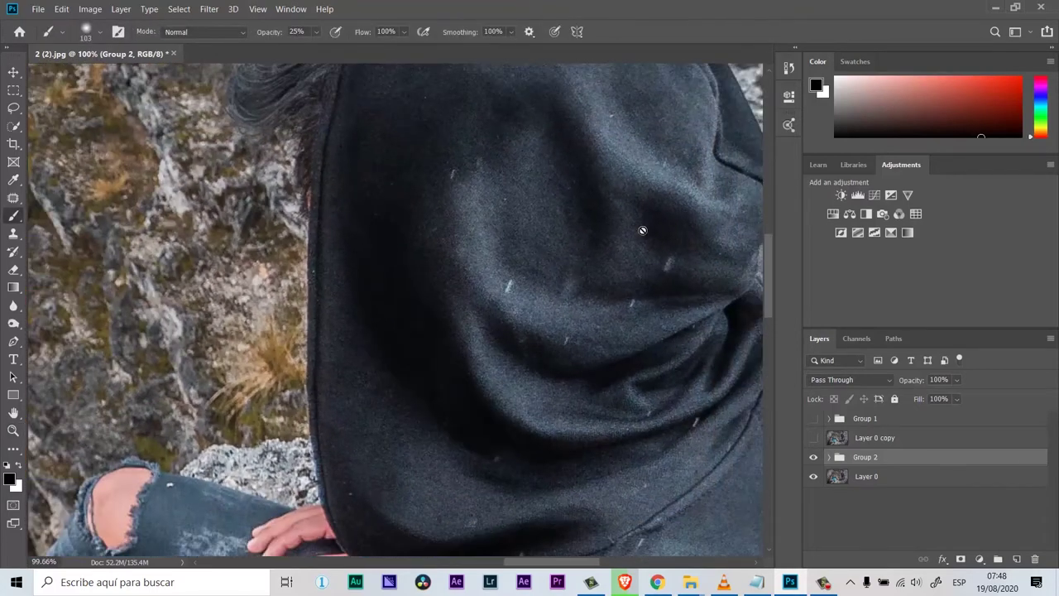
mouse_move(630, 385)
left_mouse_down()
mouse_move(535, 447)
mouse_move(514, 358)
left_mouse_up()
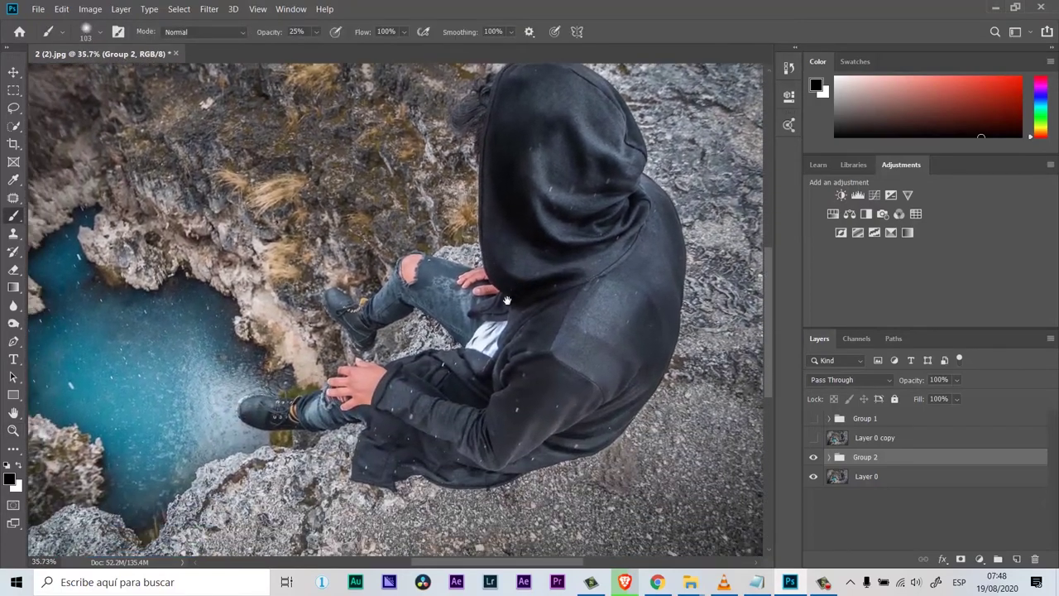
left_click_drag(503, 322, 497, 321)
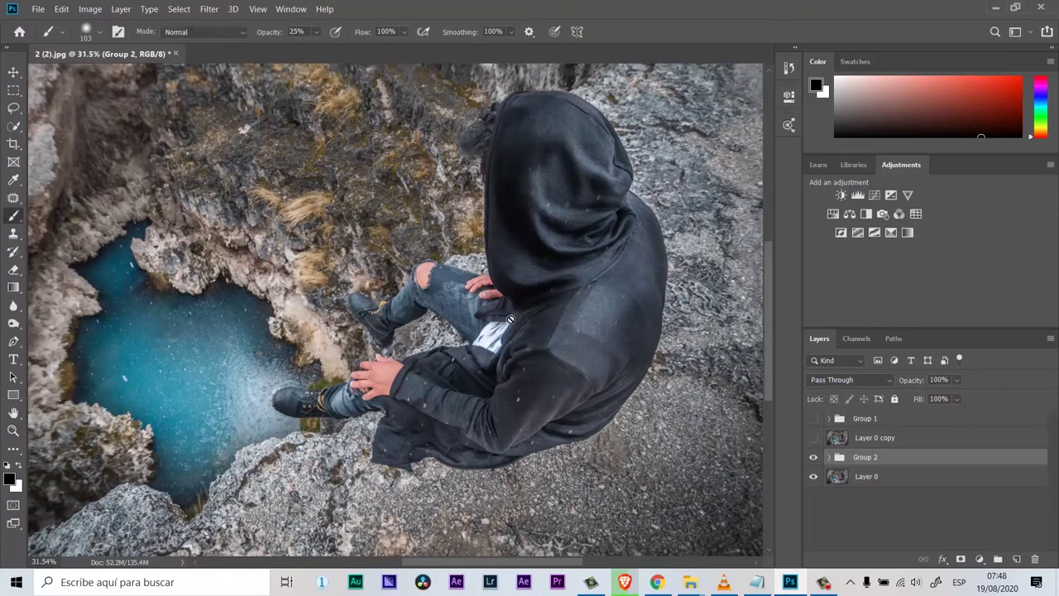
left_click_drag(479, 314, 513, 376)
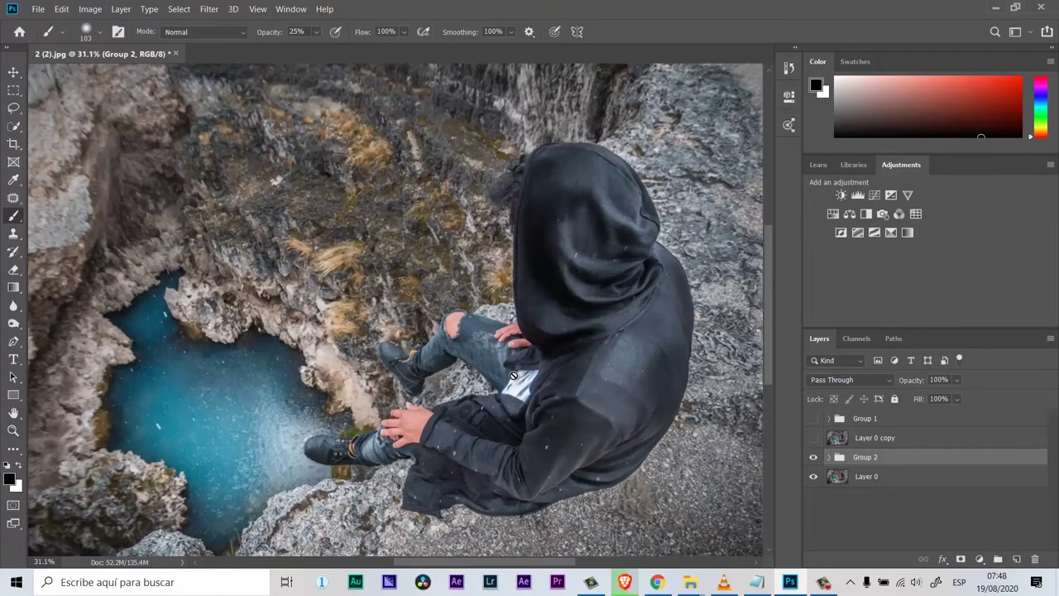
left_click_drag(508, 370, 493, 372)
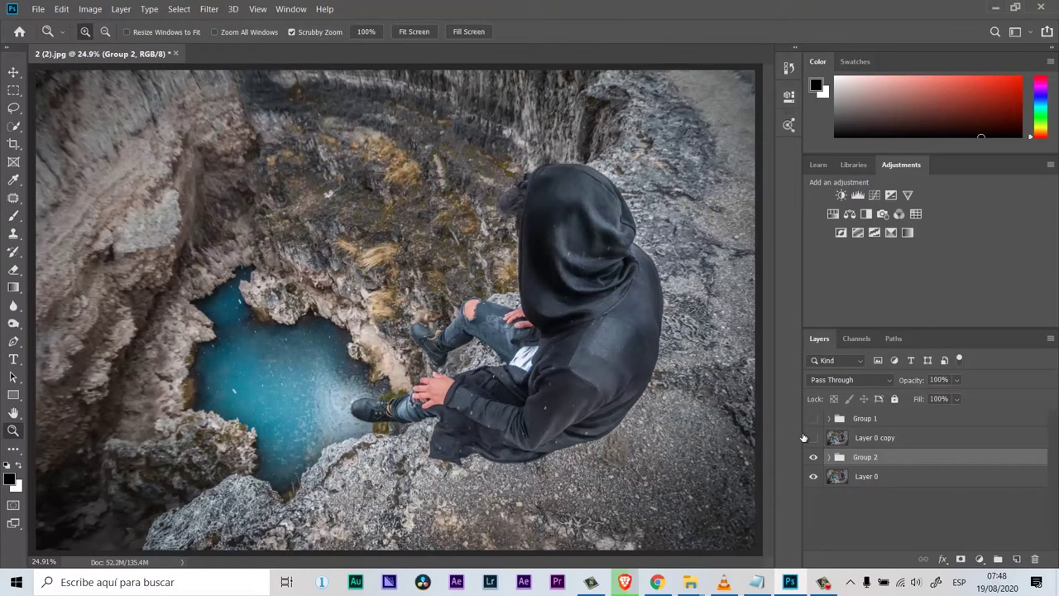
- Toggle Group 1, Group 2 and Layer 0 copy visibility to compare the edit versions
left_click_drag(814, 437, 814, 418)
left_click(814, 457)
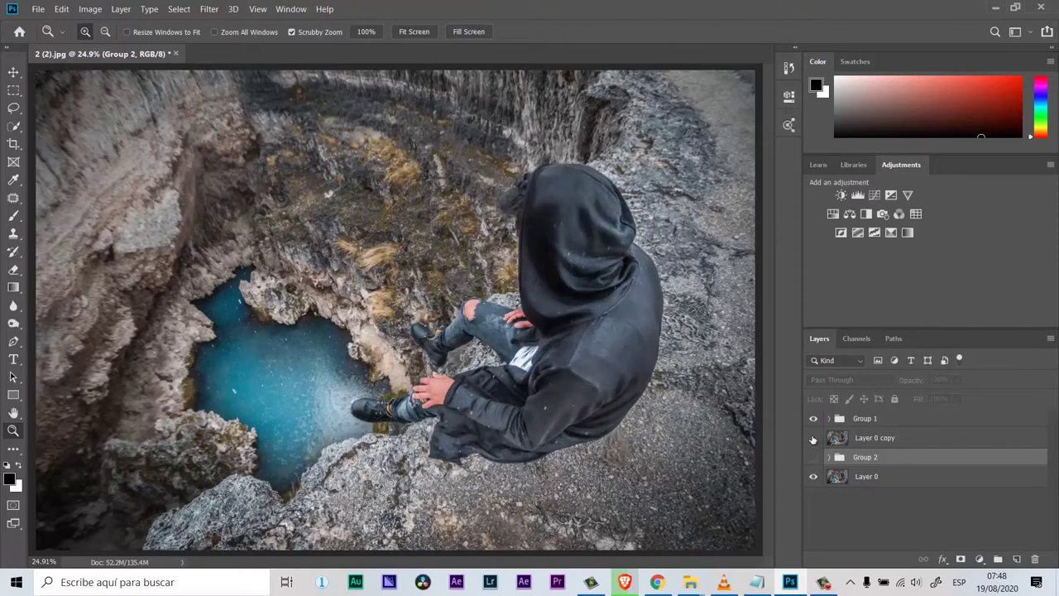
left_click(814, 417)
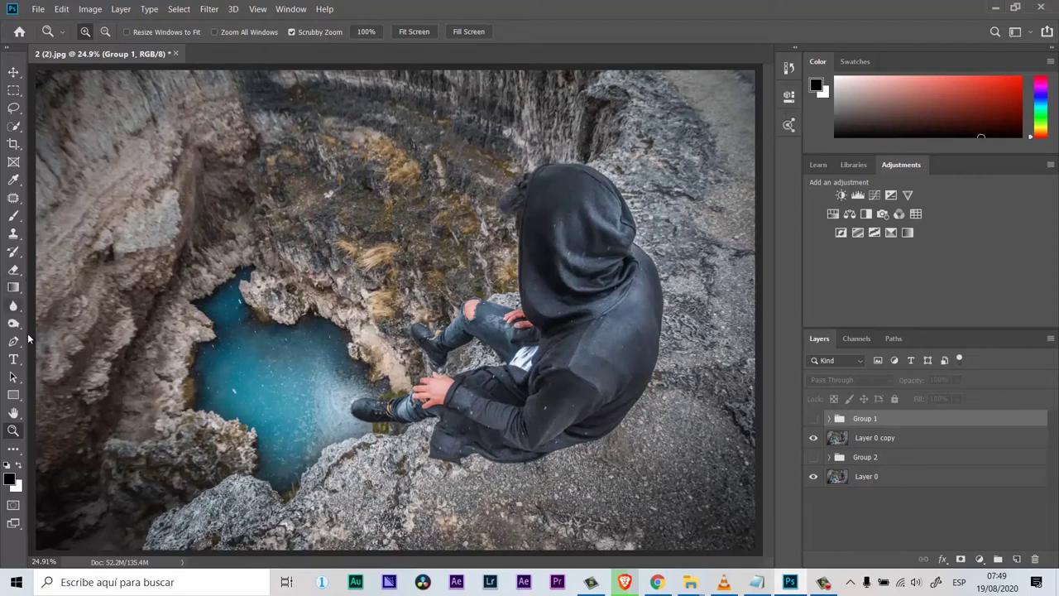
left_click(813, 438)
left_click(813, 457)
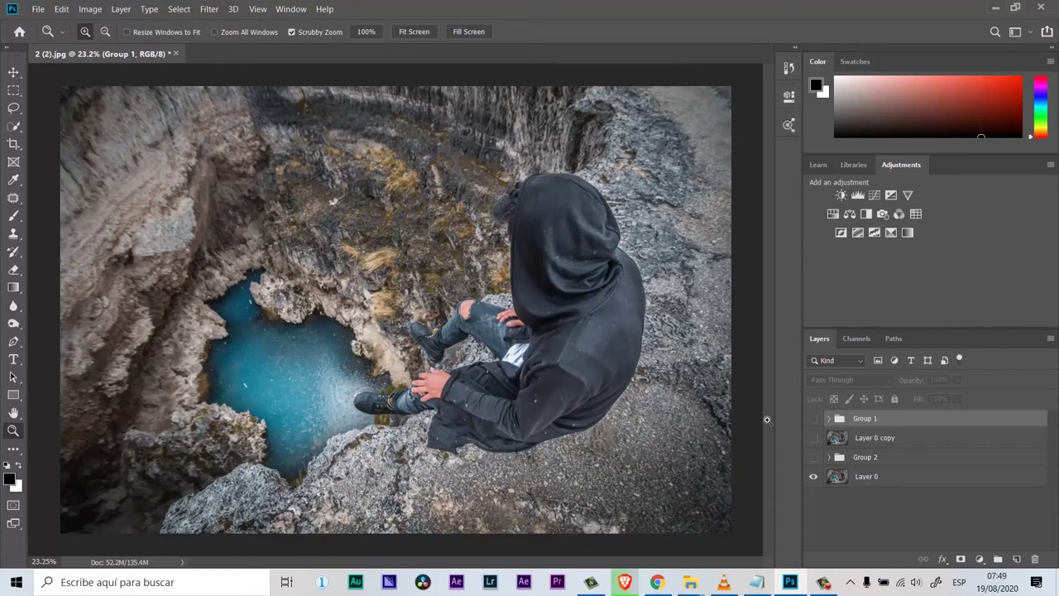
left_click(813, 419)
left_click(813, 438)
left_click(814, 457)
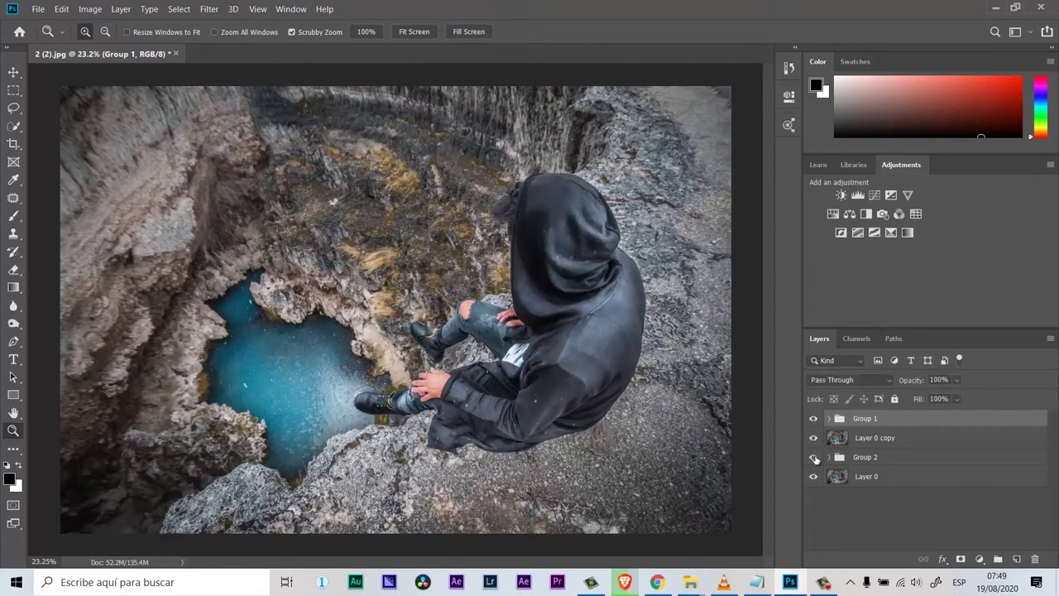
- Hide Group 1 and Group 2, leaving Layer 0 copy visible over the original
left_click_drag(814, 457, 814, 418)
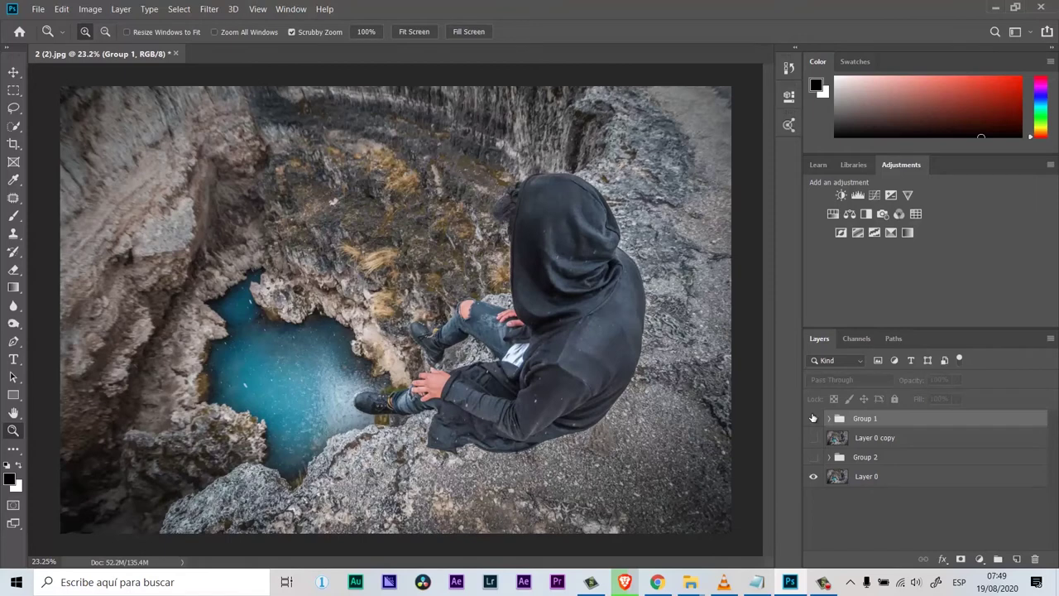
left_click(814, 419)
left_click(829, 418)
left_click(813, 419)
left_click(814, 438)
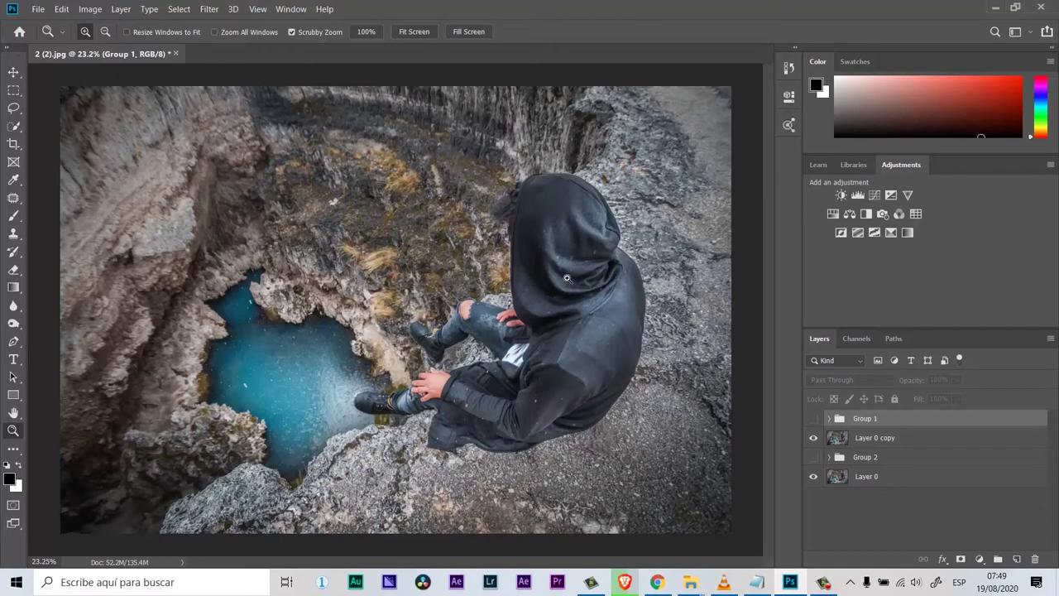
left_click(813, 419)
left_click(866, 440)
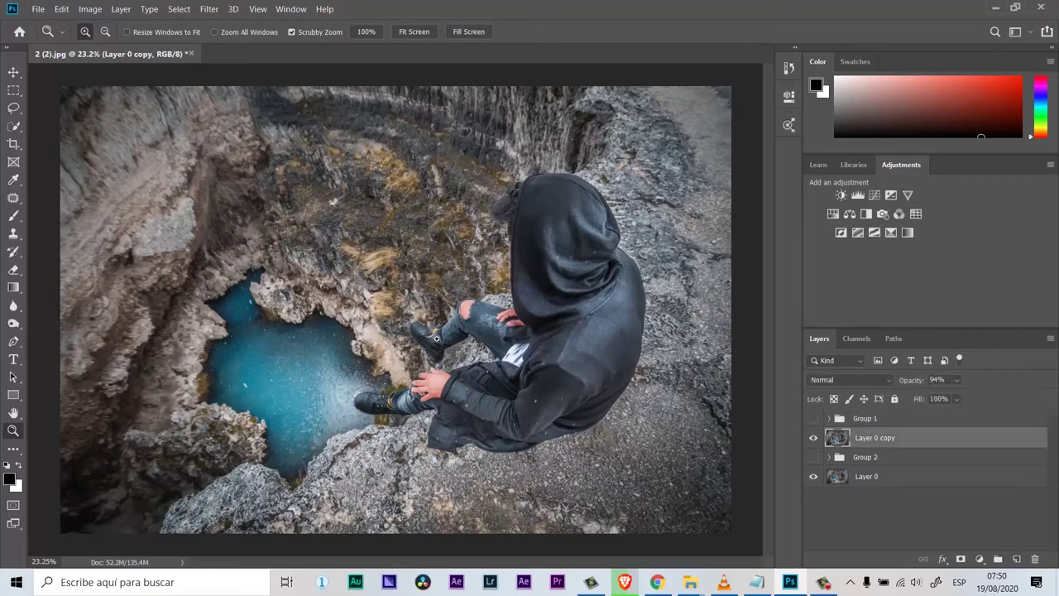
mouse_move(571, 286)
left_mouse_down()
mouse_move(563, 298)
mouse_move(545, 246)
left_mouse_up()
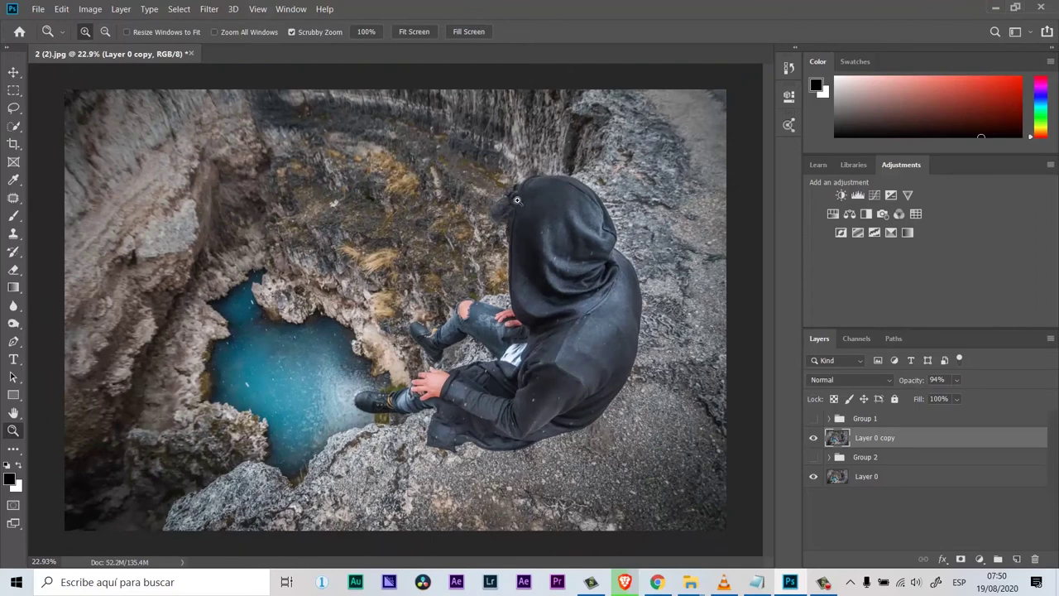